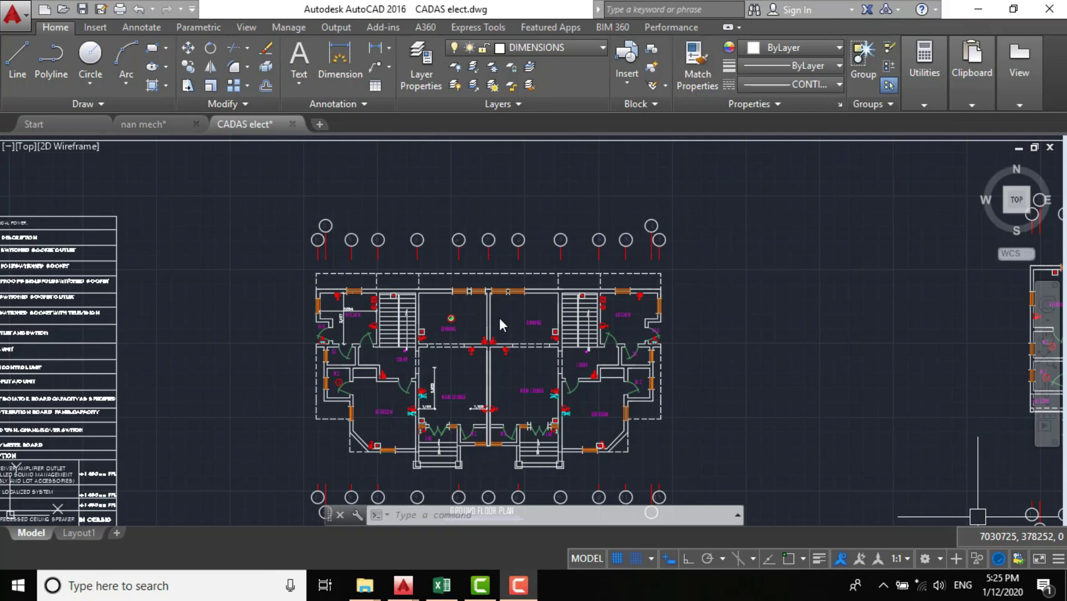
{"action": "scroll", "coordinate": [467, 308], "scroll_direction": "down", "scroll_amount": 5}
{"action": "scroll", "coordinate": [417, 350], "scroll_direction": "up", "scroll_amount": 3}
{"action": "scroll", "coordinate": [417, 348], "scroll_direction": "up", "scroll_amount": 2}
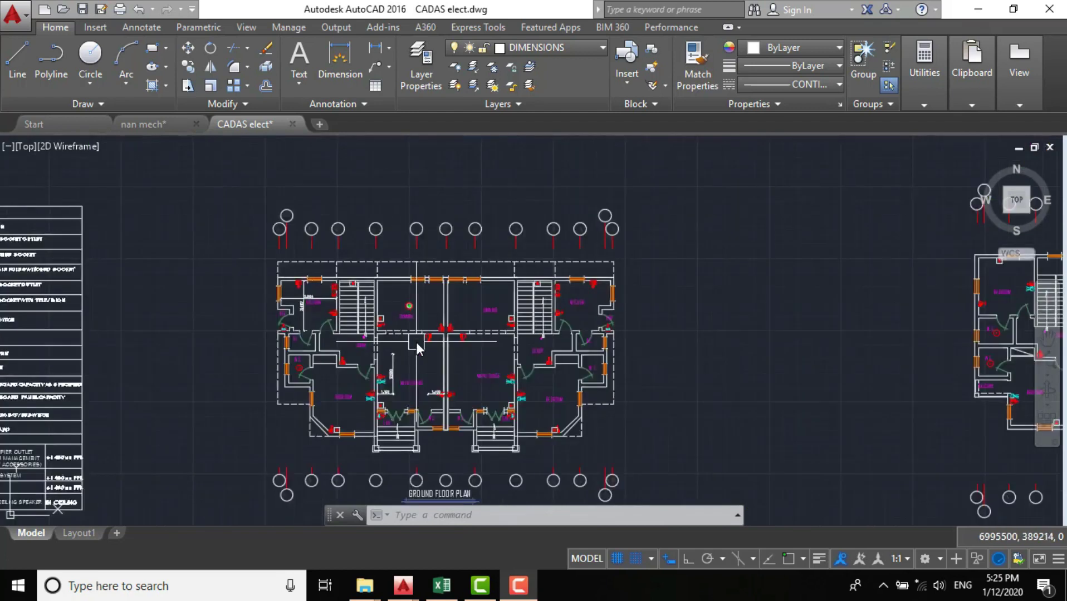
{"action": "scroll", "coordinate": [416, 348], "scroll_direction": "up", "scroll_amount": 2}
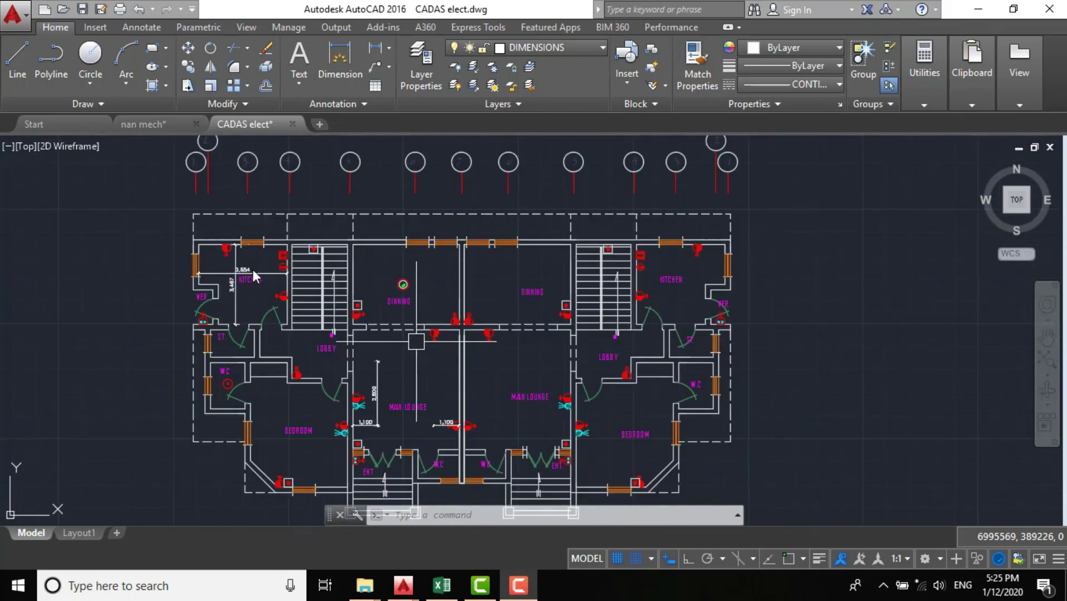
{"action": "scroll", "coordinate": [254, 277], "scroll_direction": "up", "scroll_amount": 1}
{"action": "scroll", "coordinate": [302, 250], "scroll_direction": "down", "scroll_amount": 3}
{"action": "scroll", "coordinate": [302, 250], "scroll_direction": "down", "scroll_amount": 2}
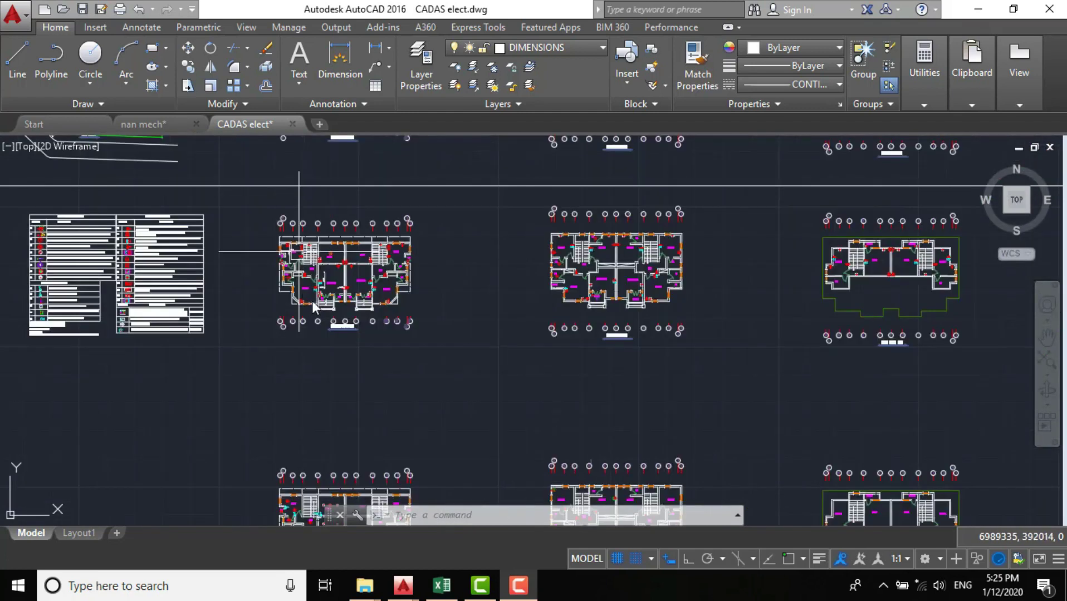
{"action": "scroll", "coordinate": [312, 301], "scroll_direction": "down", "scroll_amount": 1}
{"action": "scroll", "coordinate": [318, 455], "scroll_direction": "up", "scroll_amount": 4}
{"action": "scroll", "coordinate": [322, 440], "scroll_direction": "up", "scroll_amount": 1}
{"action": "scroll", "coordinate": [346, 358], "scroll_direction": "down", "scroll_amount": 1}
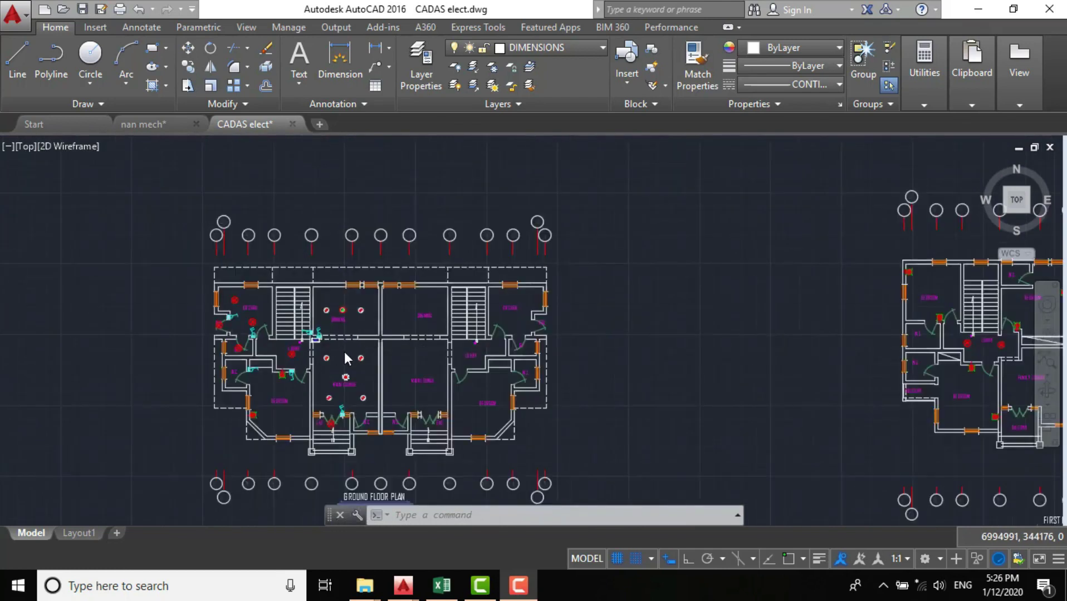
{"action": "scroll", "coordinate": [346, 358], "scroll_direction": "down", "scroll_amount": 2}
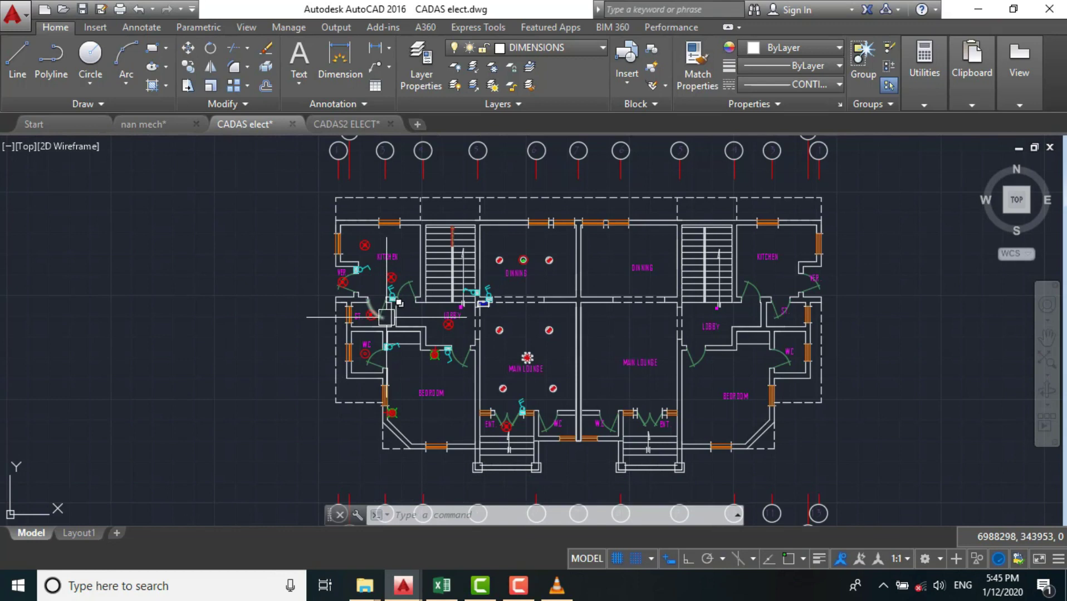
{"action": "scroll", "coordinate": [404, 360], "scroll_direction": "up", "scroll_amount": 2}
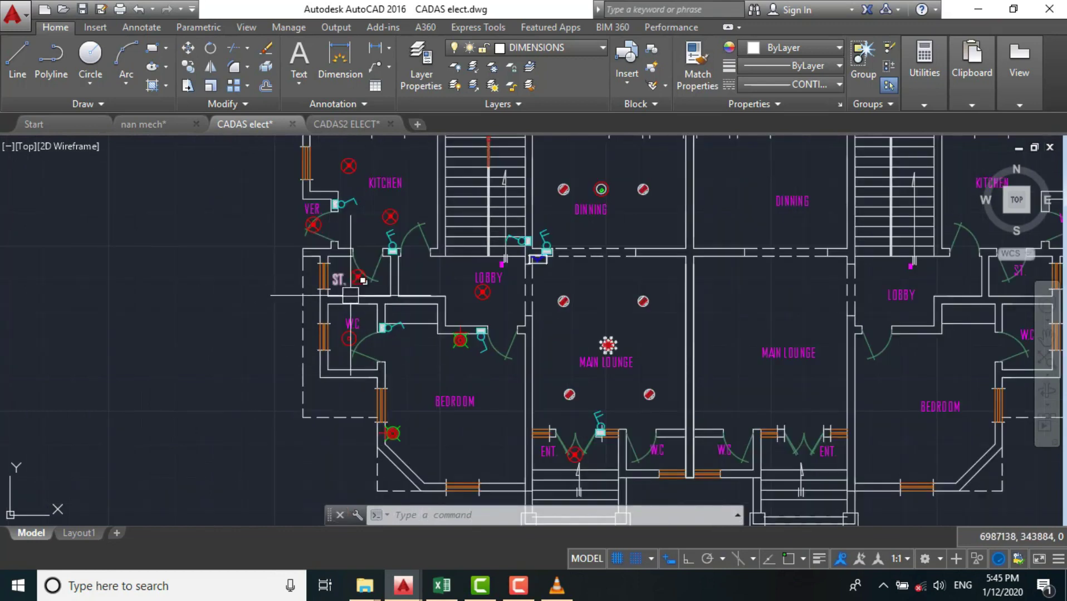
{"action": "scroll", "coordinate": [349, 345], "scroll_direction": "up", "scroll_amount": 2}
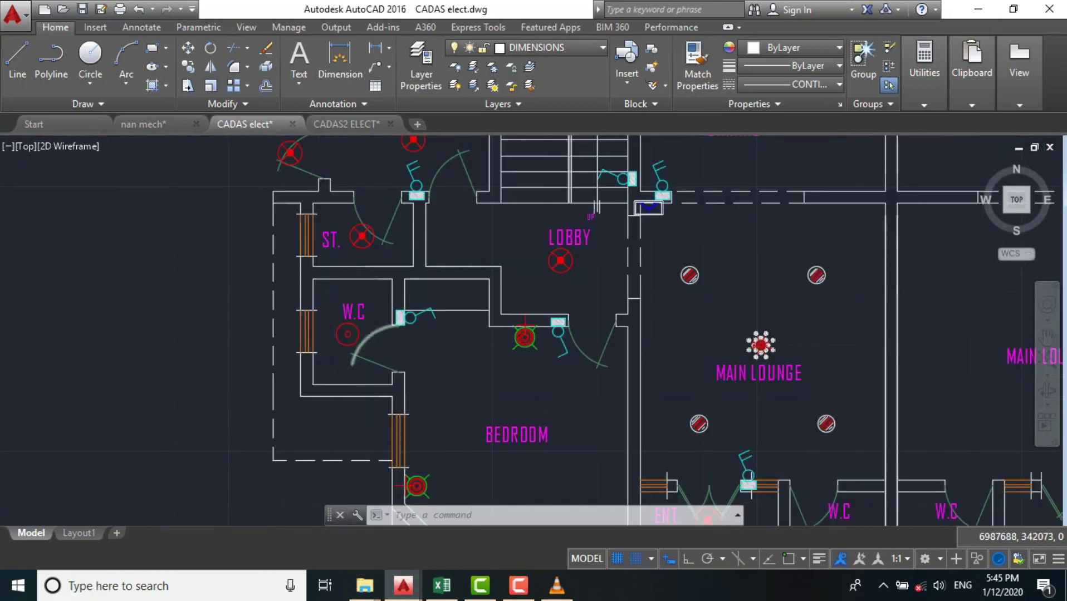
{"action": "scroll", "coordinate": [369, 342], "scroll_direction": "up", "scroll_amount": 2}
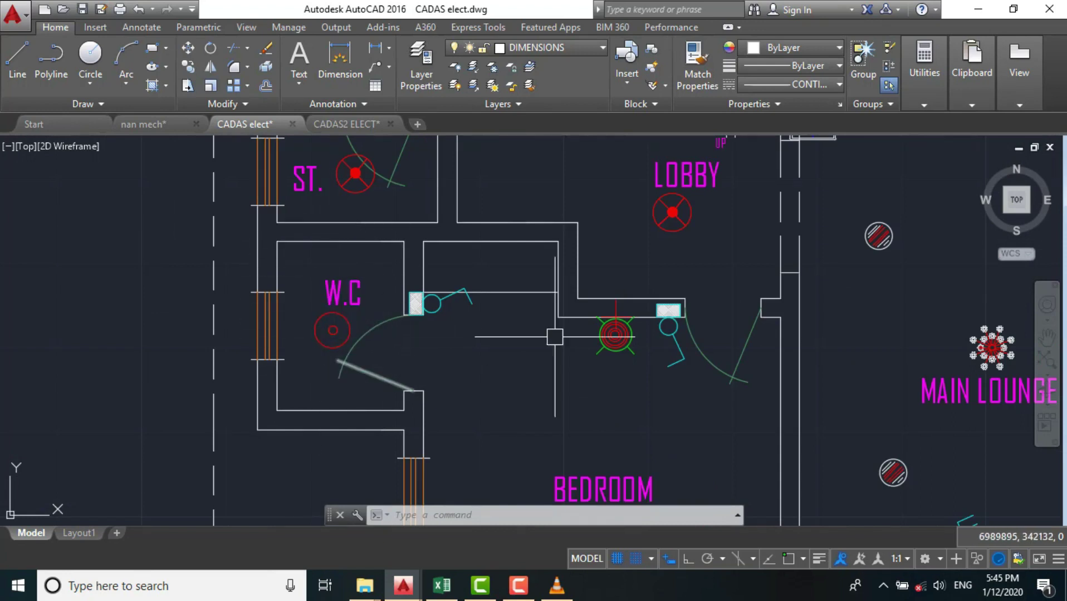
{"action": "left_click", "coordinate": [126, 66]}
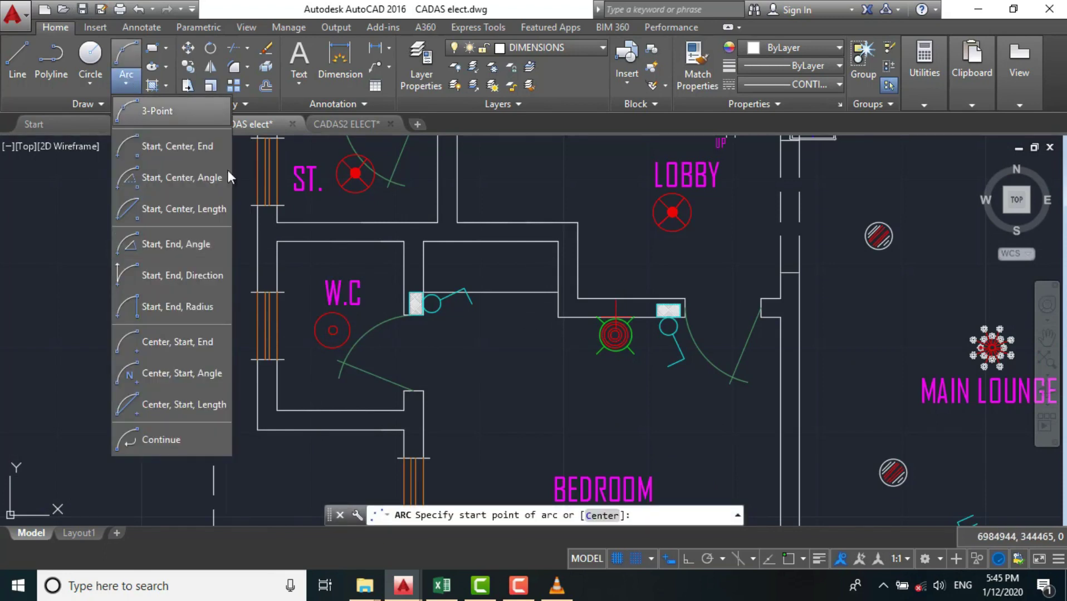
{"action": "key", "text": "Escape"}
{"action": "middle_click_drag", "start_coordinate": [460, 292], "coordinate": [392, 265]}
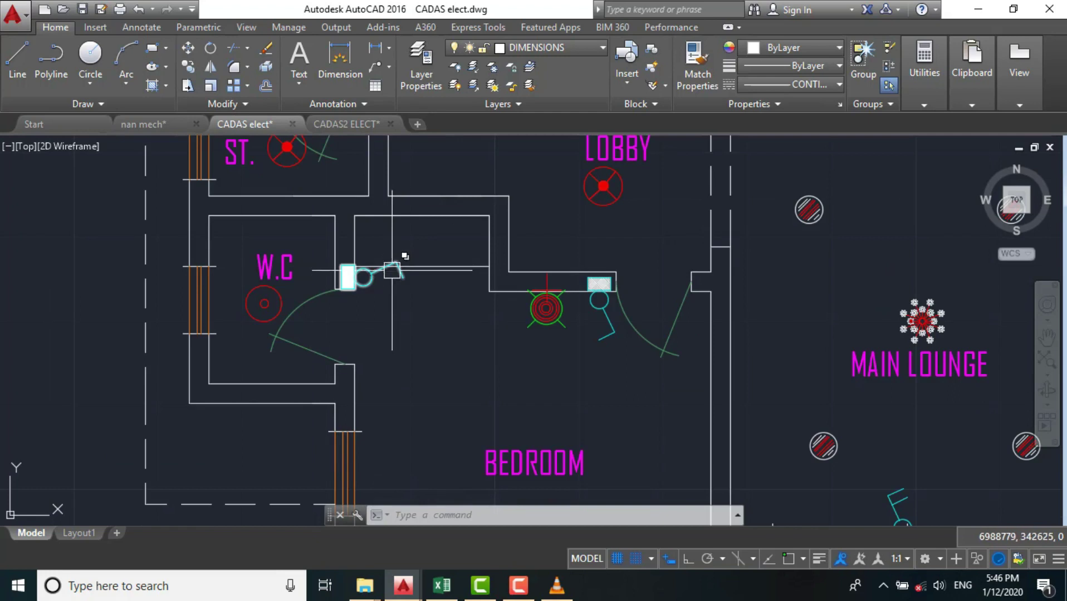
{"action": "left_click", "coordinate": [383, 28]}
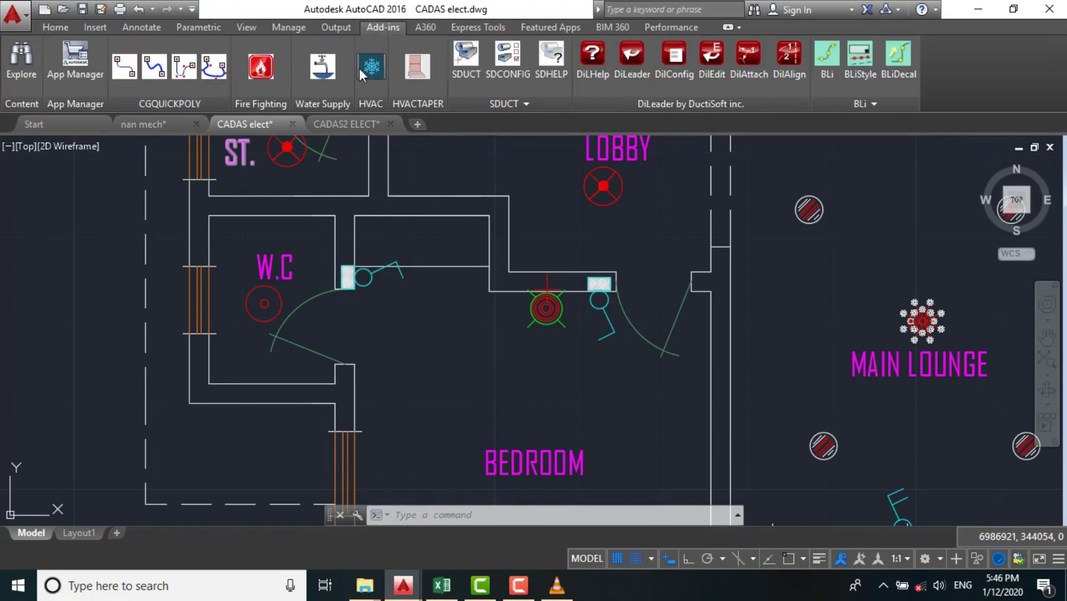
{"action": "left_click", "coordinate": [156, 69]}
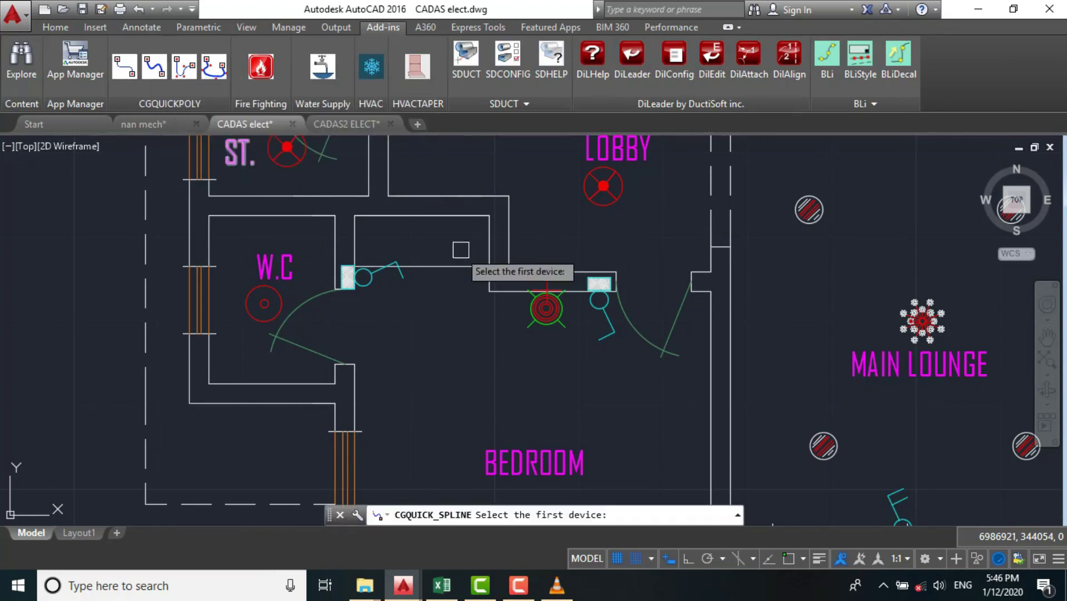
{"action": "scroll", "coordinate": [248, 352], "scroll_direction": "up", "scroll_amount": 2}
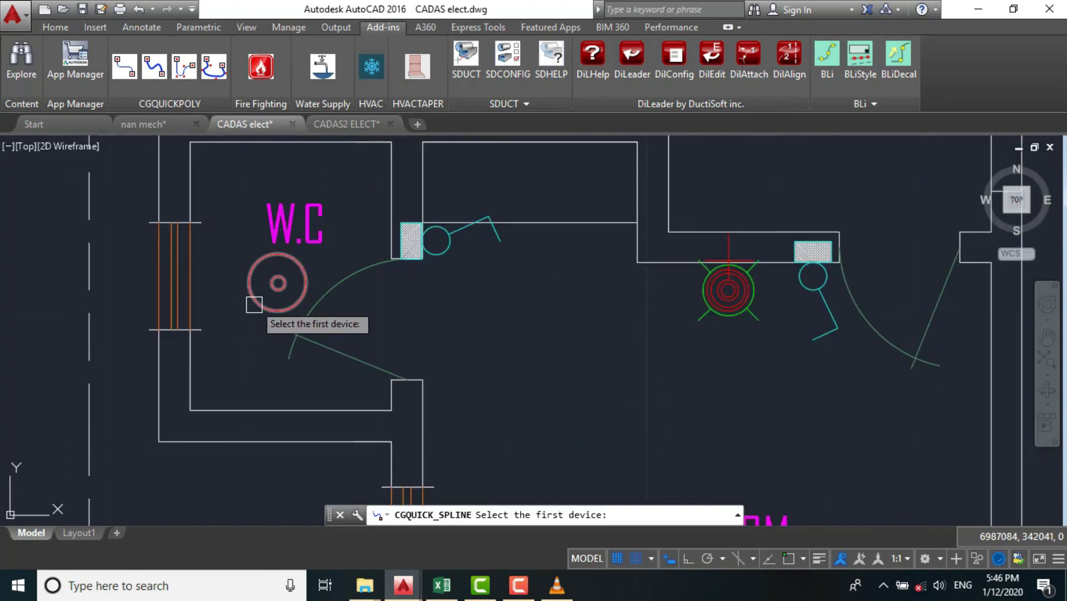
{"action": "left_click", "coordinate": [277, 283]}
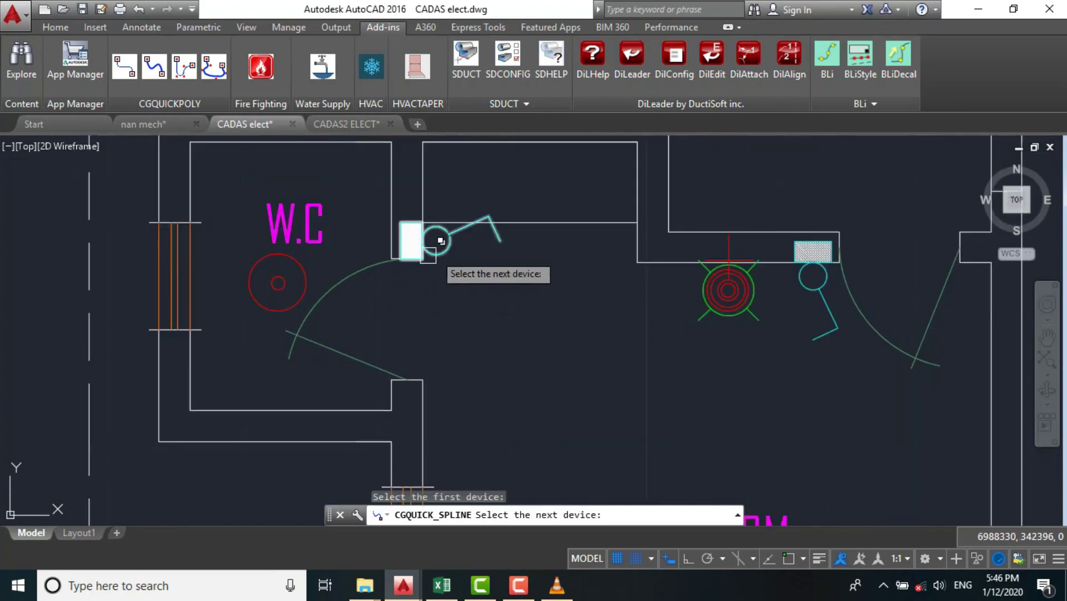
{"action": "key", "text": "Escape"}
{"action": "left_click", "coordinate": [344, 254]}
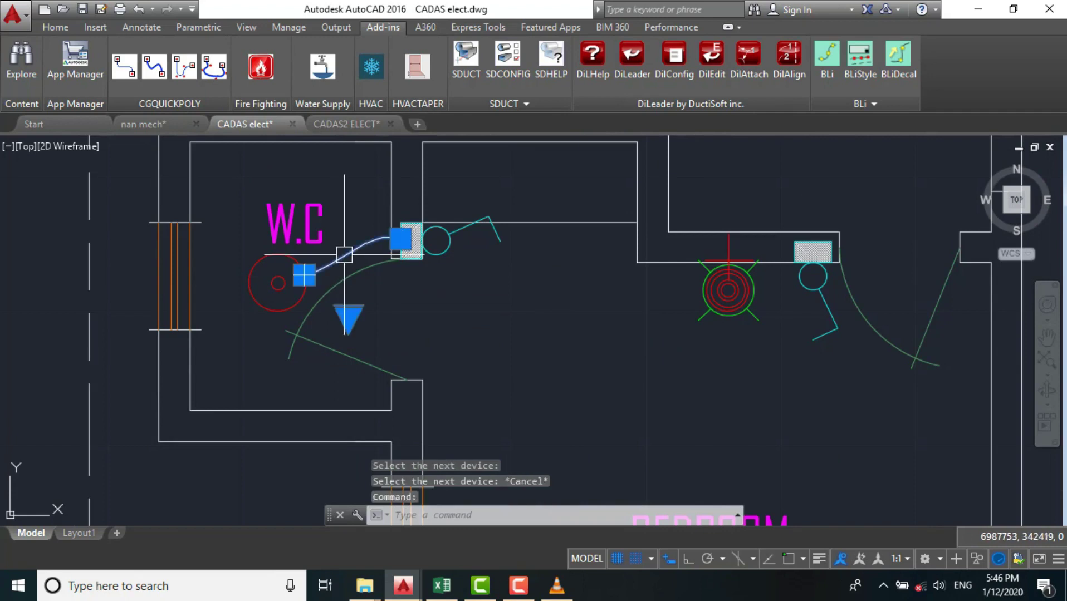
{"action": "key", "text": "Delete"}
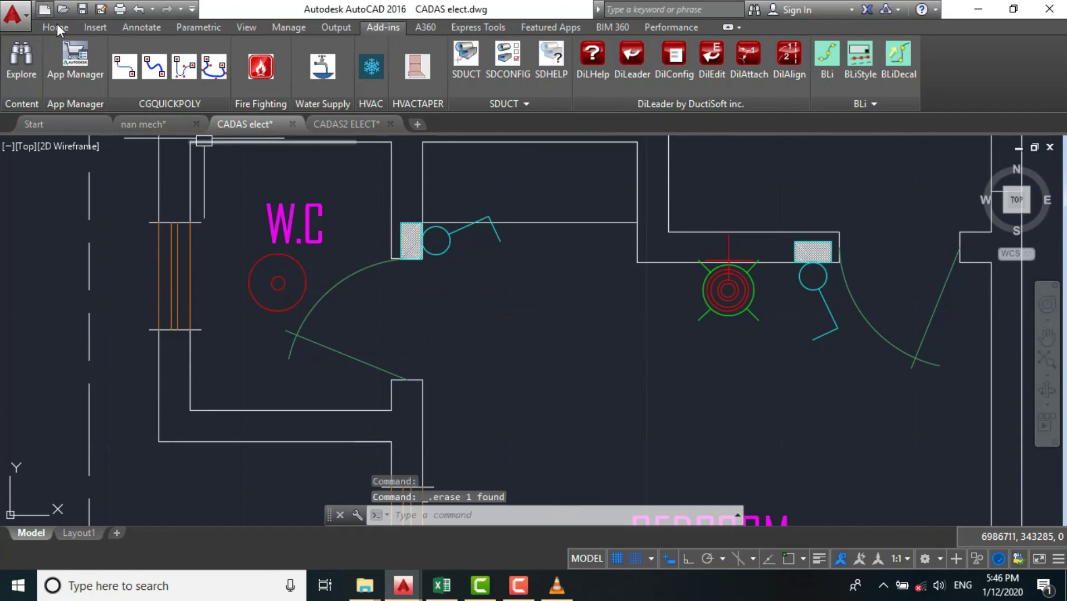
{"action": "left_click", "coordinate": [55, 27]}
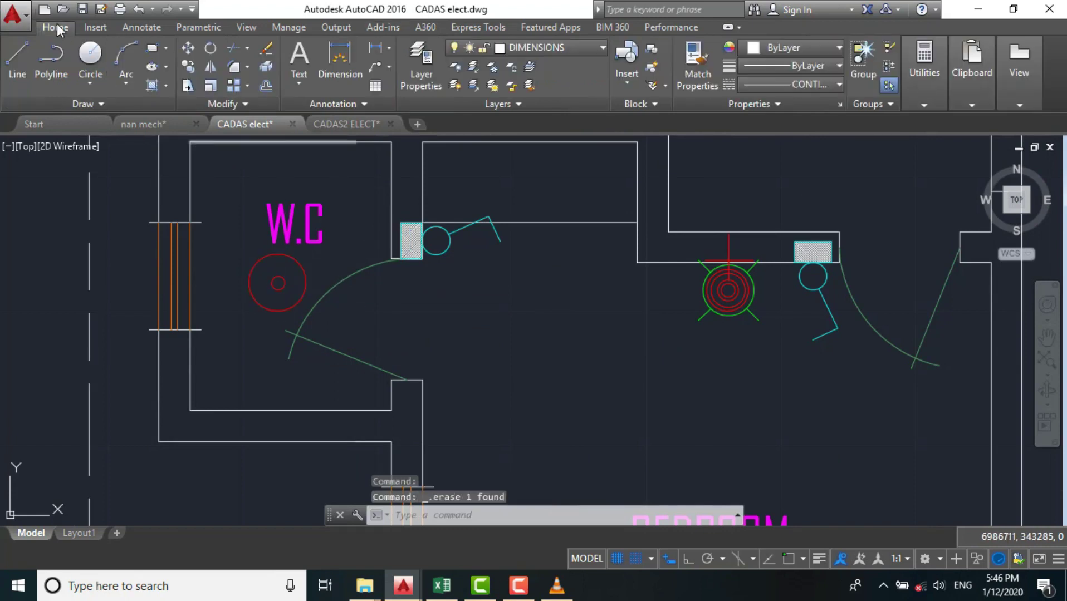
- Pick WIRE(1.5mm) from the Home tab Layer list to make it current
{"action": "left_click", "coordinate": [526, 50]}
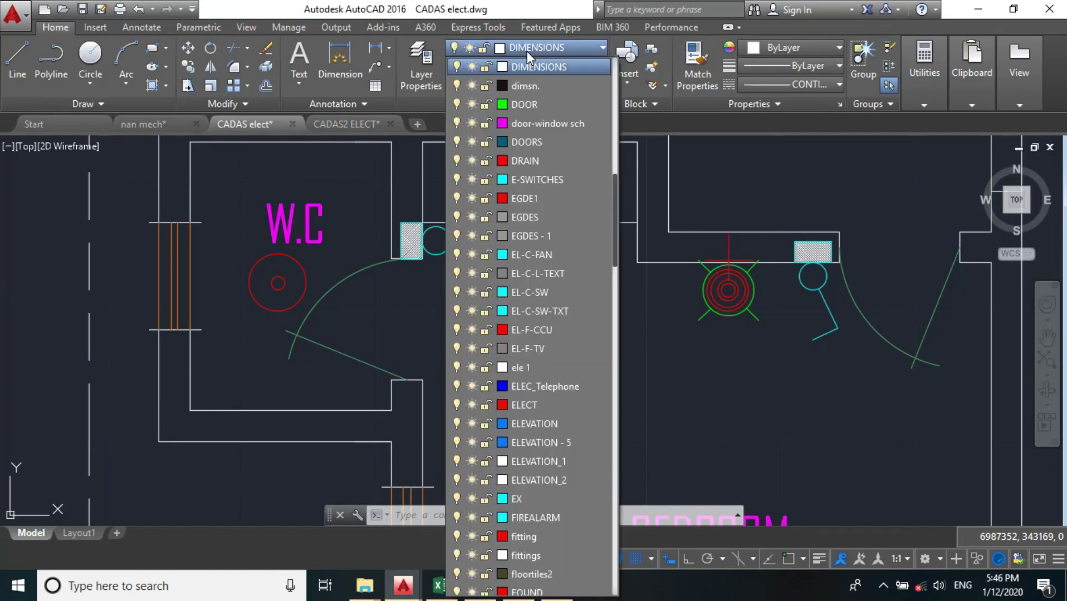
{"action": "scroll", "coordinate": [524, 426], "scroll_direction": "down", "scroll_amount": 2}
{"action": "scroll", "coordinate": [517, 433], "scroll_direction": "down", "scroll_amount": 1}
{"action": "scroll", "coordinate": [515, 480], "scroll_direction": "down", "scroll_amount": 2}
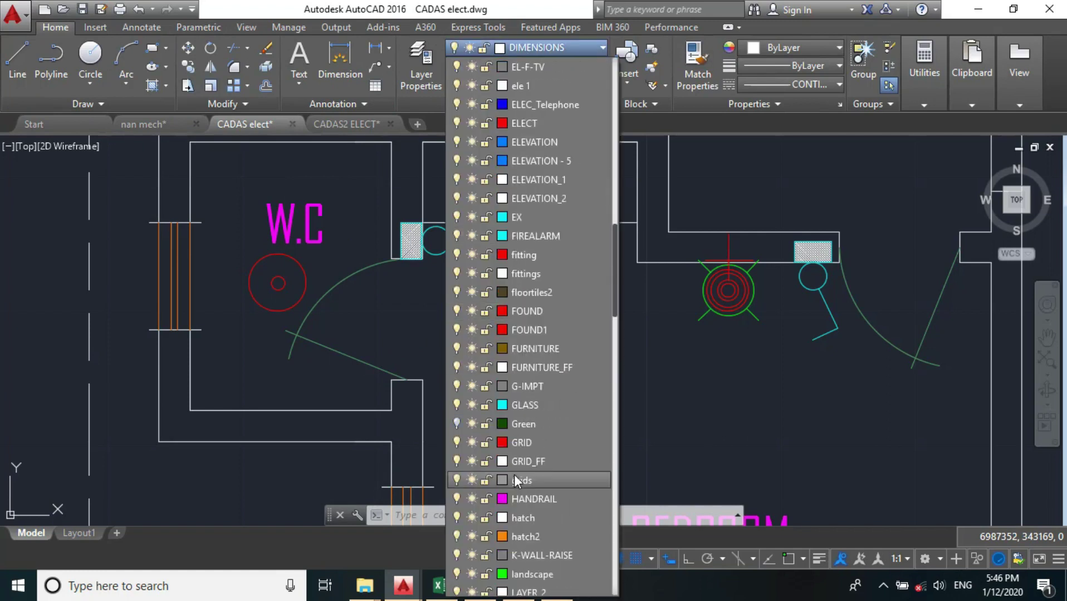
{"action": "scroll", "coordinate": [515, 478], "scroll_direction": "down", "scroll_amount": 2}
{"action": "scroll", "coordinate": [521, 529], "scroll_direction": "down", "scroll_amount": 3}
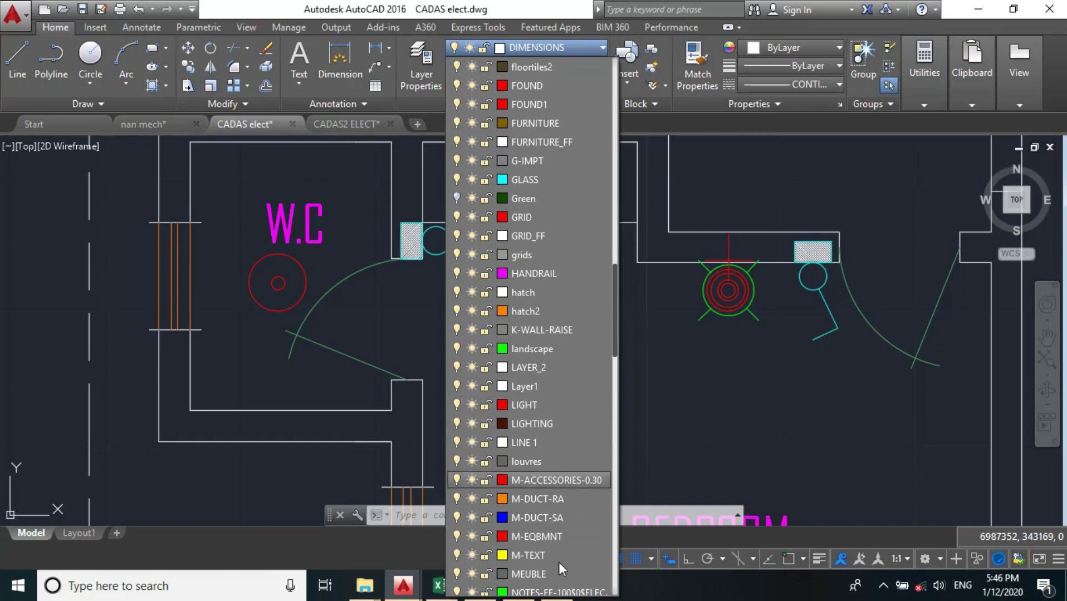
{"action": "scroll", "coordinate": [554, 556], "scroll_direction": "down", "scroll_amount": 2}
{"action": "scroll", "coordinate": [548, 550], "scroll_direction": "down", "scroll_amount": 1}
{"action": "scroll", "coordinate": [547, 551], "scroll_direction": "down", "scroll_amount": 2}
{"action": "scroll", "coordinate": [542, 548], "scroll_direction": "down", "scroll_amount": 2}
{"action": "scroll", "coordinate": [542, 549], "scroll_direction": "down", "scroll_amount": 1}
{"action": "scroll", "coordinate": [537, 551], "scroll_direction": "down", "scroll_amount": 1}
{"action": "scroll", "coordinate": [532, 554], "scroll_direction": "down", "scroll_amount": 2}
{"action": "scroll", "coordinate": [522, 559], "scroll_direction": "down", "scroll_amount": 1}
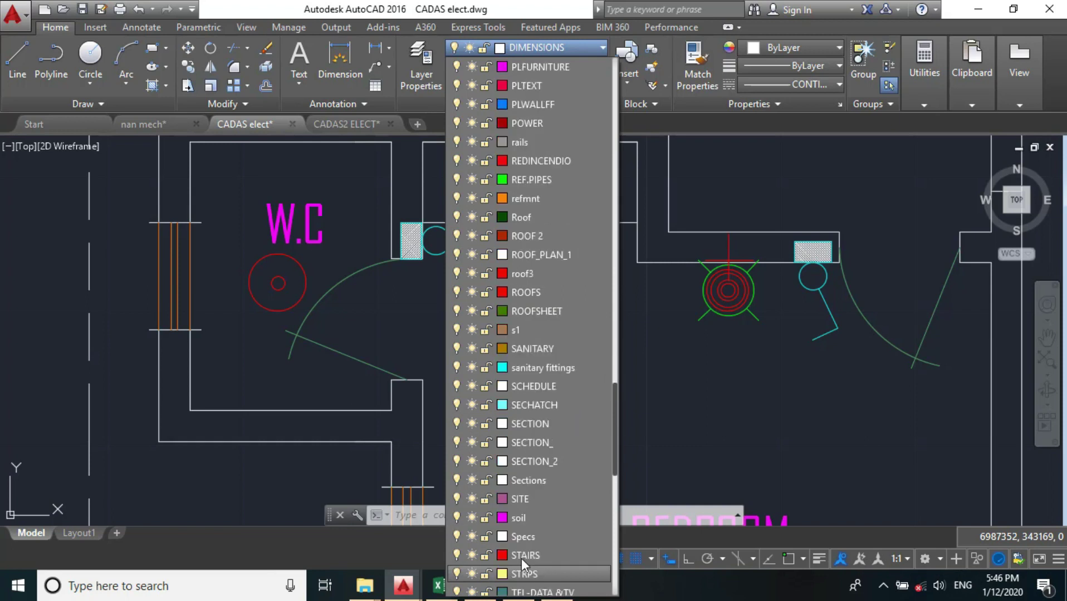
{"action": "scroll", "coordinate": [521, 556], "scroll_direction": "down", "scroll_amount": 1}
{"action": "scroll", "coordinate": [522, 555], "scroll_direction": "down", "scroll_amount": 2}
{"action": "scroll", "coordinate": [521, 554], "scroll_direction": "down", "scroll_amount": 1}
{"action": "scroll", "coordinate": [523, 546], "scroll_direction": "down", "scroll_amount": 5}
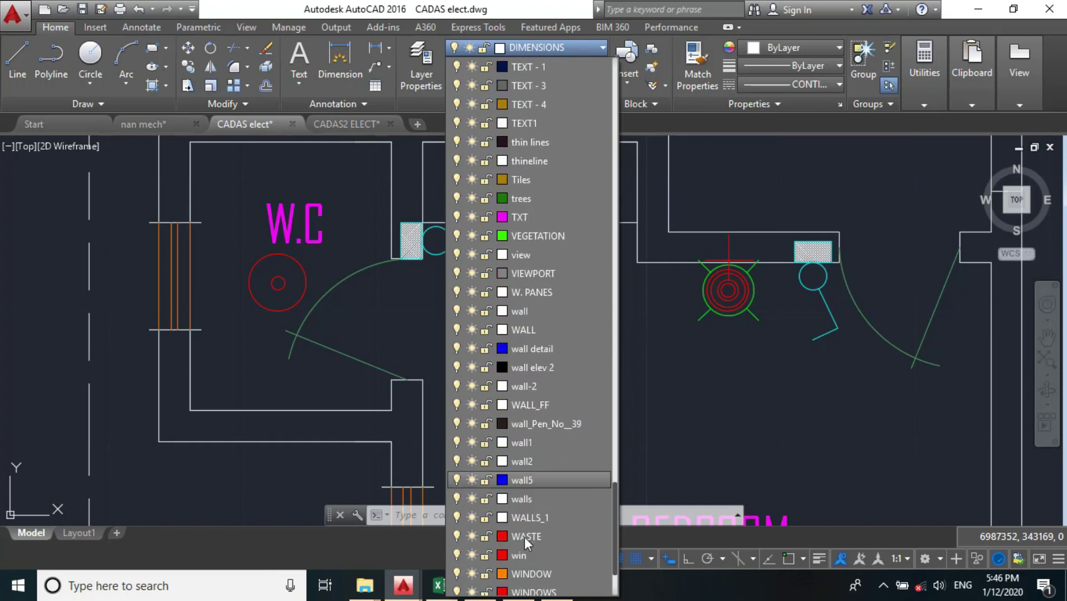
{"action": "scroll", "coordinate": [524, 538], "scroll_direction": "down", "scroll_amount": 2}
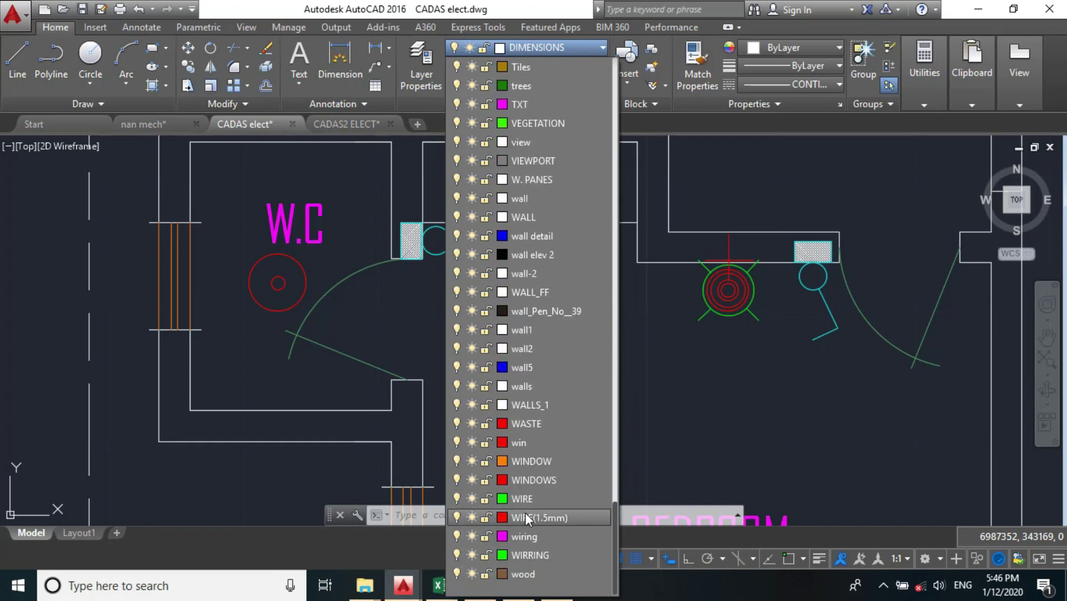
{"action": "left_click", "coordinate": [525, 516]}
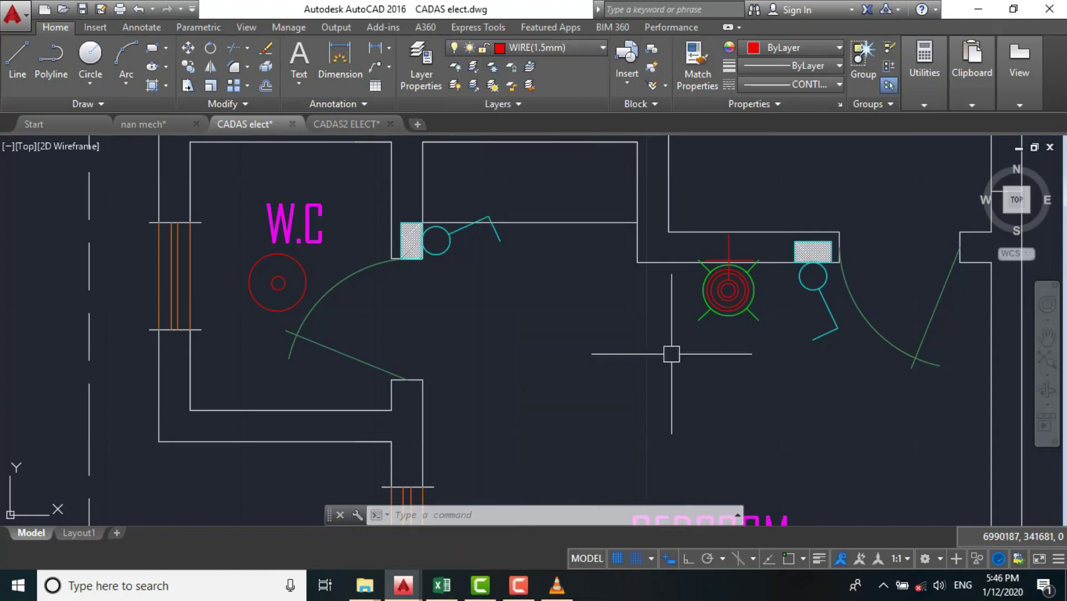
- Shift the plan view and draw a spline wire from the W.C. switch
{"action": "middle_click_drag", "start_coordinate": [669, 357], "coordinate": [646, 434]}
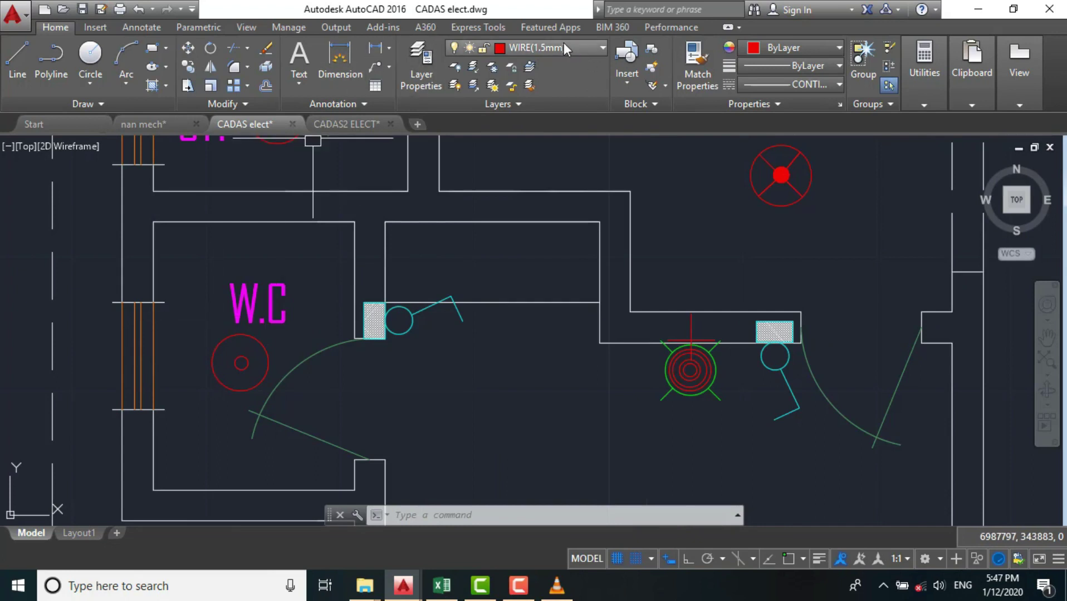
{"action": "left_click", "coordinate": [379, 27]}
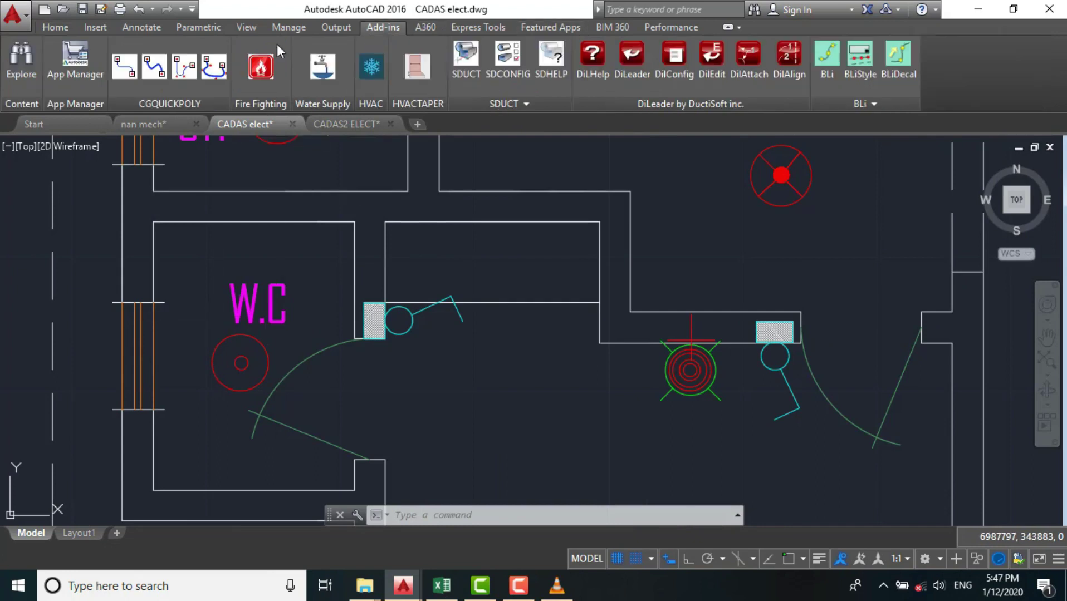
{"action": "left_click", "coordinate": [155, 68]}
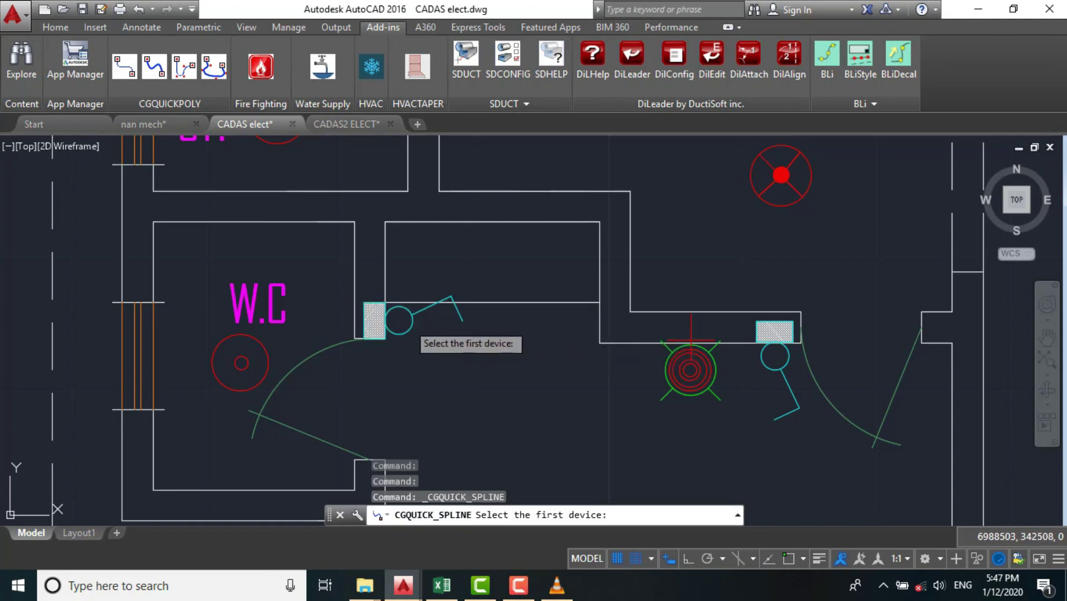
{"action": "left_click", "coordinate": [404, 333]}
{"action": "scroll", "coordinate": [218, 390], "scroll_direction": "down", "scroll_amount": 4}
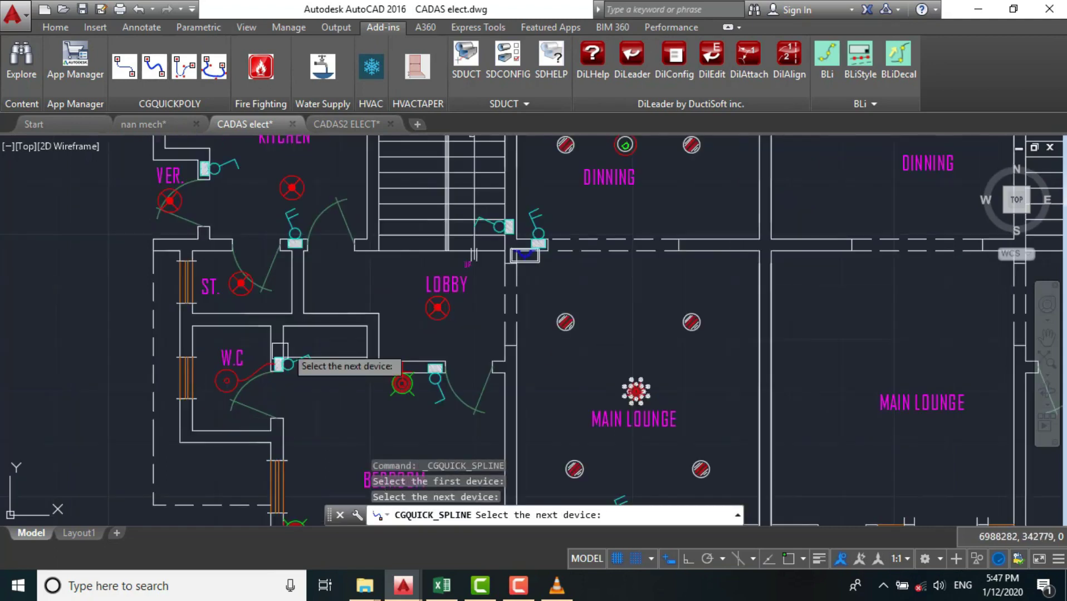
{"action": "scroll", "coordinate": [287, 364], "scroll_direction": "up", "scroll_amount": 2}
{"action": "key", "text": "Return"}
{"action": "scroll", "coordinate": [354, 258], "scroll_direction": "down", "scroll_amount": 4}
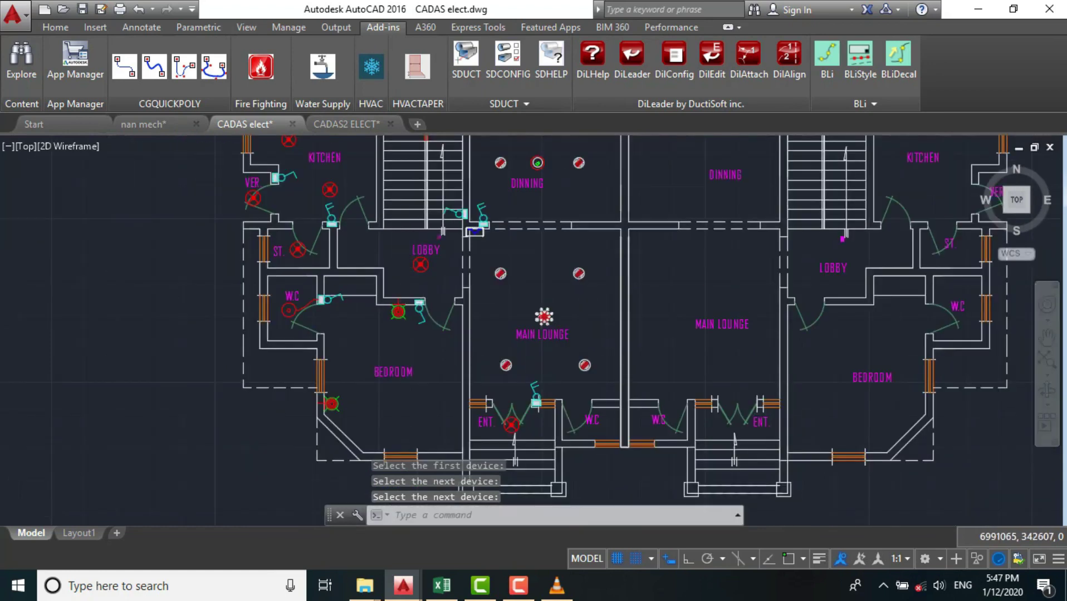
{"action": "scroll", "coordinate": [428, 325], "scroll_direction": "up", "scroll_amount": 3}
- Wire the bedroom light by the door to the lower bedroom light
{"action": "key", "text": "Return"}
{"action": "scroll", "coordinate": [381, 304], "scroll_direction": "down", "scroll_amount": 2}
{"action": "scroll", "coordinate": [294, 326], "scroll_direction": "up", "scroll_amount": 2}
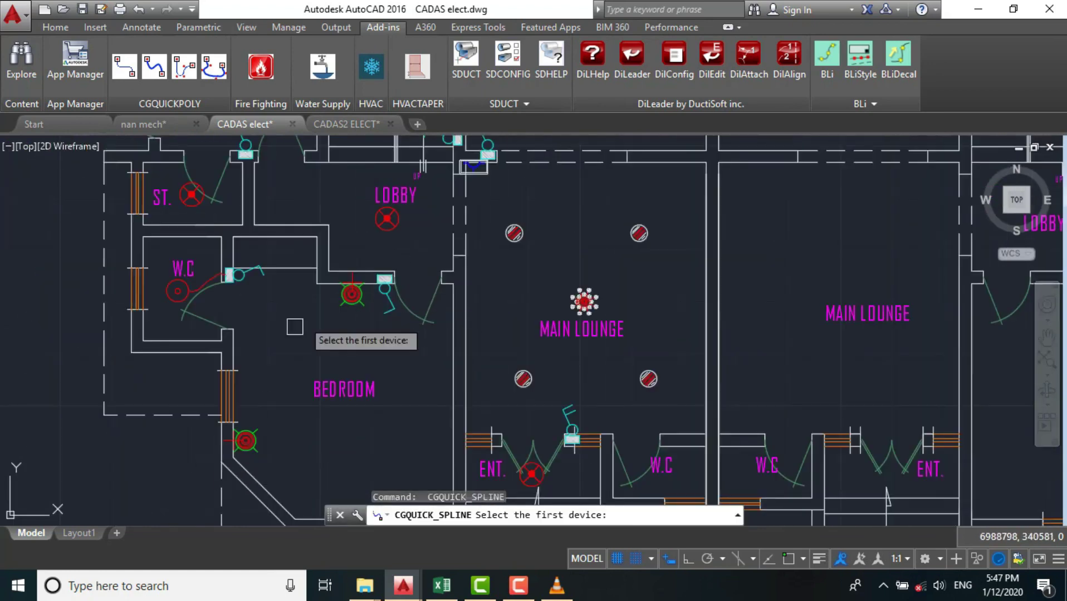
{"action": "scroll", "coordinate": [342, 392], "scroll_direction": "up", "scroll_amount": 2}
{"action": "left_click", "coordinate": [413, 241]}
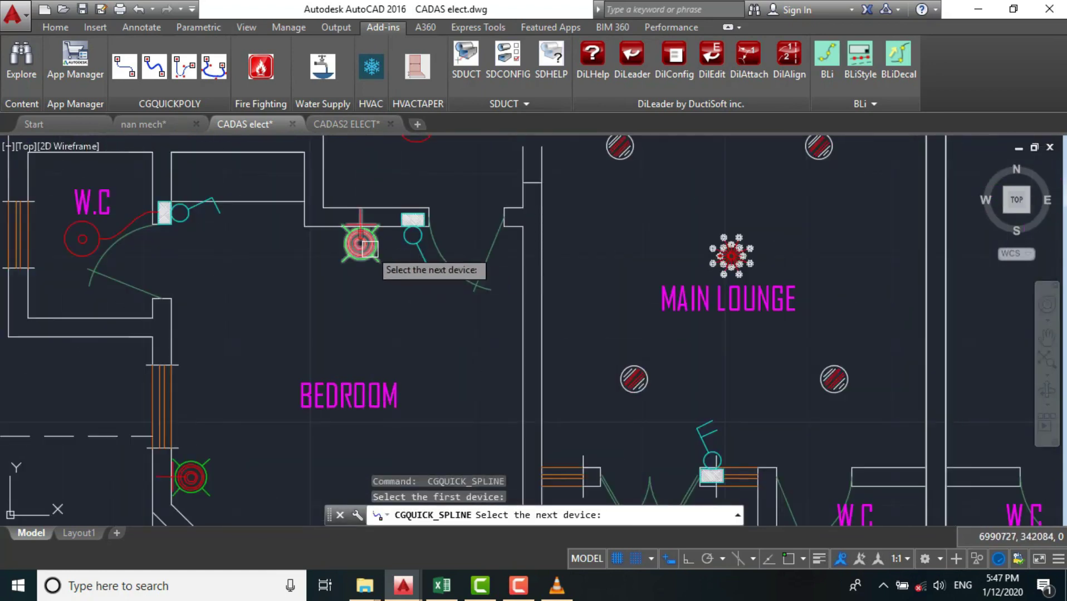
{"action": "left_click", "coordinate": [360, 243]}
{"action": "scroll", "coordinate": [297, 376], "scroll_direction": "down", "scroll_amount": 2}
{"action": "scroll", "coordinate": [250, 412], "scroll_direction": "up", "scroll_amount": 2}
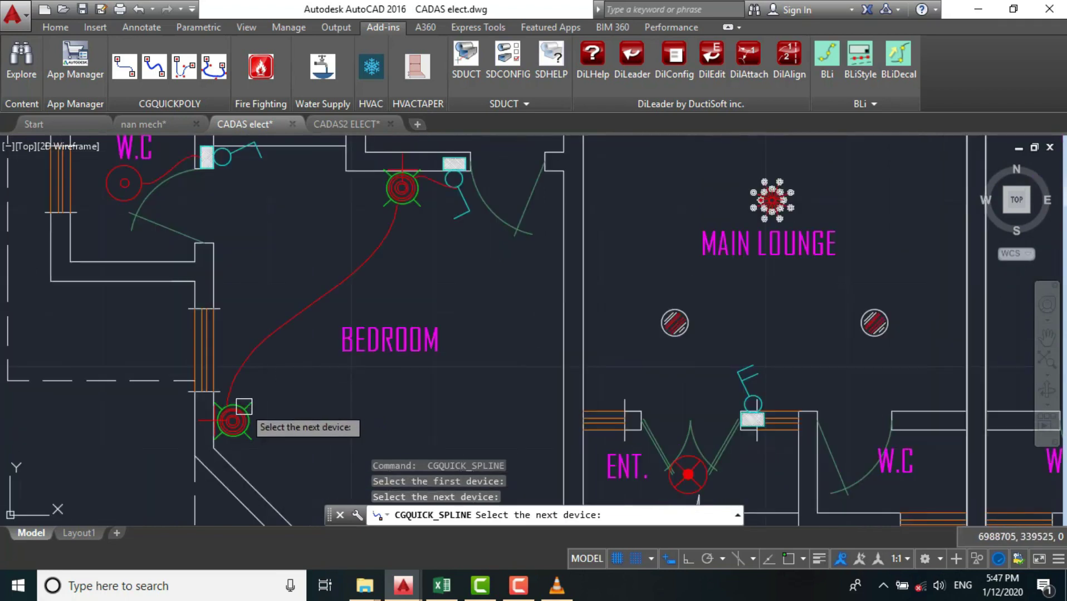
{"action": "scroll", "coordinate": [241, 408], "scroll_direction": "down", "scroll_amount": 2}
{"action": "scroll", "coordinate": [240, 408], "scroll_direction": "down", "scroll_amount": 2}
{"action": "key", "text": "Escape"}
{"action": "scroll", "coordinate": [400, 333], "scroll_direction": "up", "scroll_amount": 3}
{"action": "scroll", "coordinate": [408, 331], "scroll_direction": "down", "scroll_amount": 1}
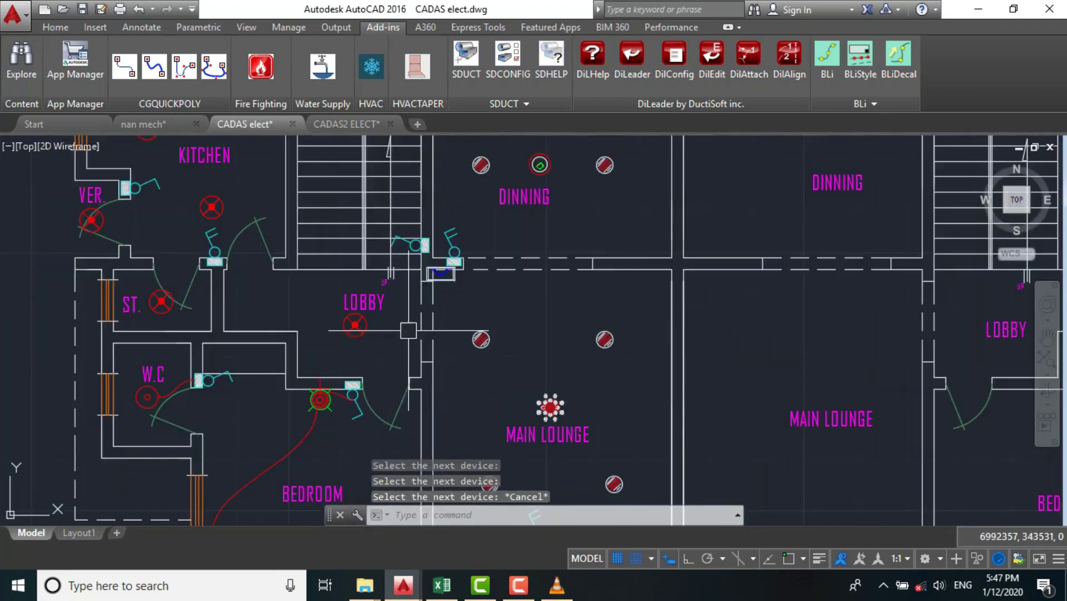
{"action": "scroll", "coordinate": [167, 254], "scroll_direction": "up", "scroll_amount": 2}
{"action": "scroll", "coordinate": [167, 254], "scroll_direction": "up", "scroll_amount": 1}
- Draw spline wires from the store room switches, one reaching a kitchen light
{"action": "key", "text": "Return"}
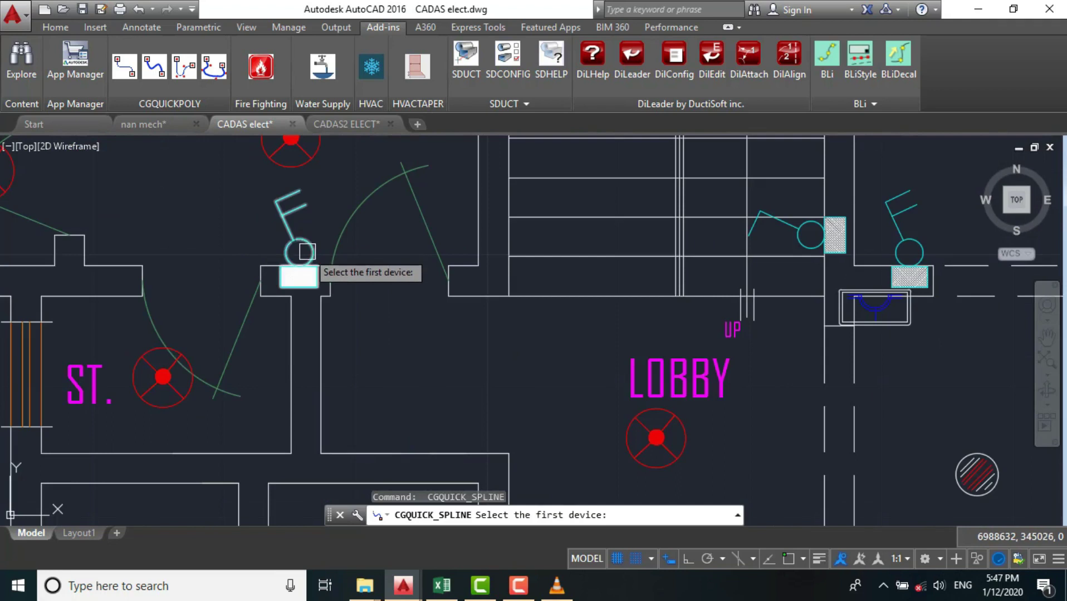
{"action": "left_click", "coordinate": [317, 275]}
{"action": "scroll", "coordinate": [315, 257], "scroll_direction": "down", "scroll_amount": 2}
{"action": "scroll", "coordinate": [250, 320], "scroll_direction": "up", "scroll_amount": 2}
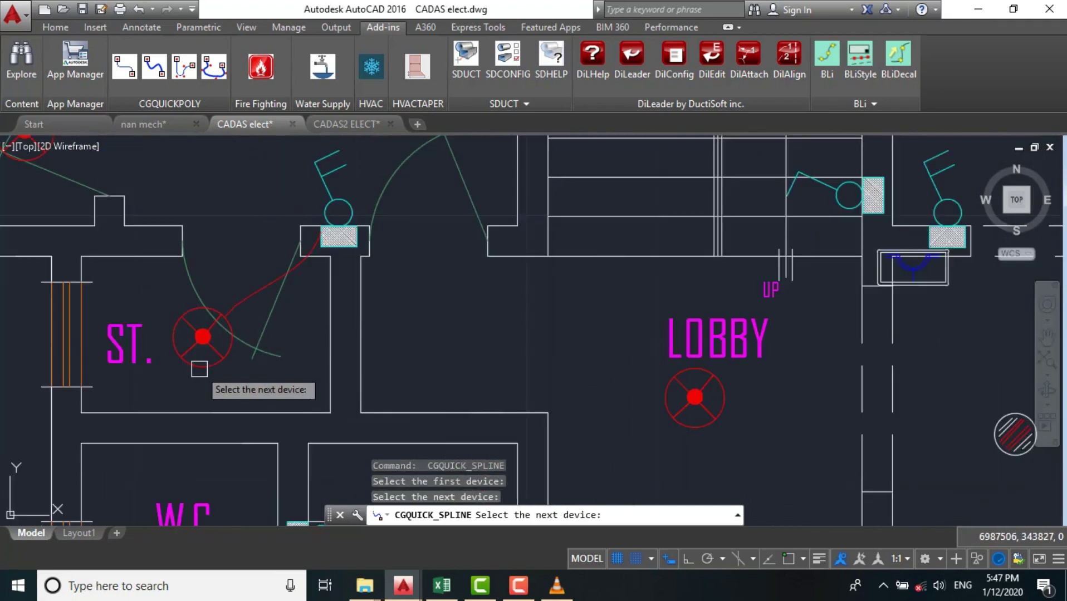
{"action": "scroll", "coordinate": [203, 376], "scroll_direction": "down", "scroll_amount": 2}
{"action": "key", "text": "Return"}
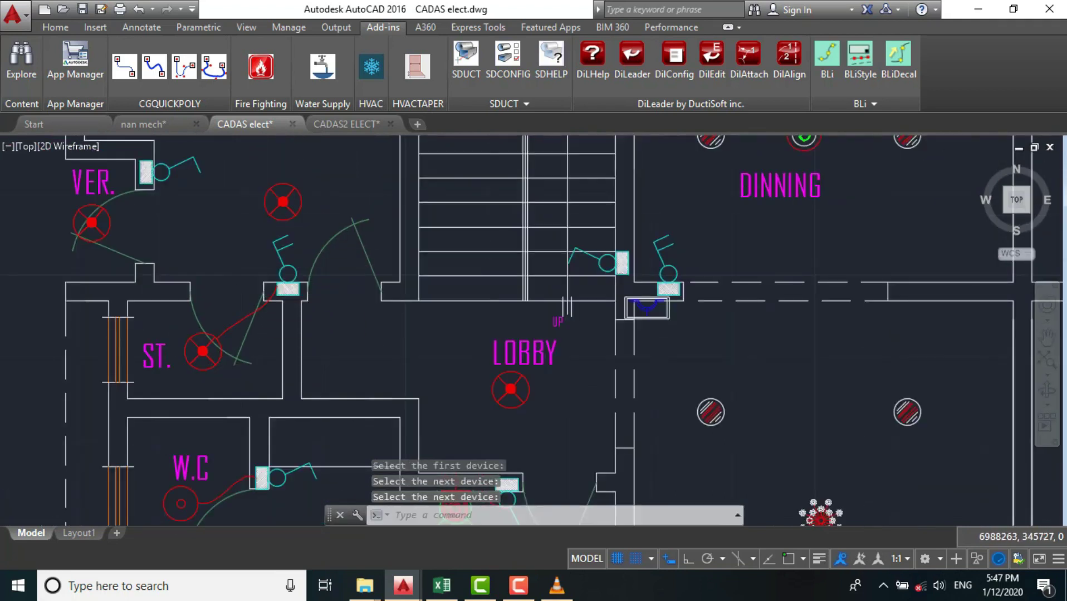
{"action": "scroll", "coordinate": [279, 250], "scroll_direction": "up", "scroll_amount": 2}
{"action": "key", "text": "Return"}
{"action": "scroll", "coordinate": [284, 285], "scroll_direction": "down", "scroll_amount": 2}
{"action": "scroll", "coordinate": [309, 366], "scroll_direction": "up", "scroll_amount": 2}
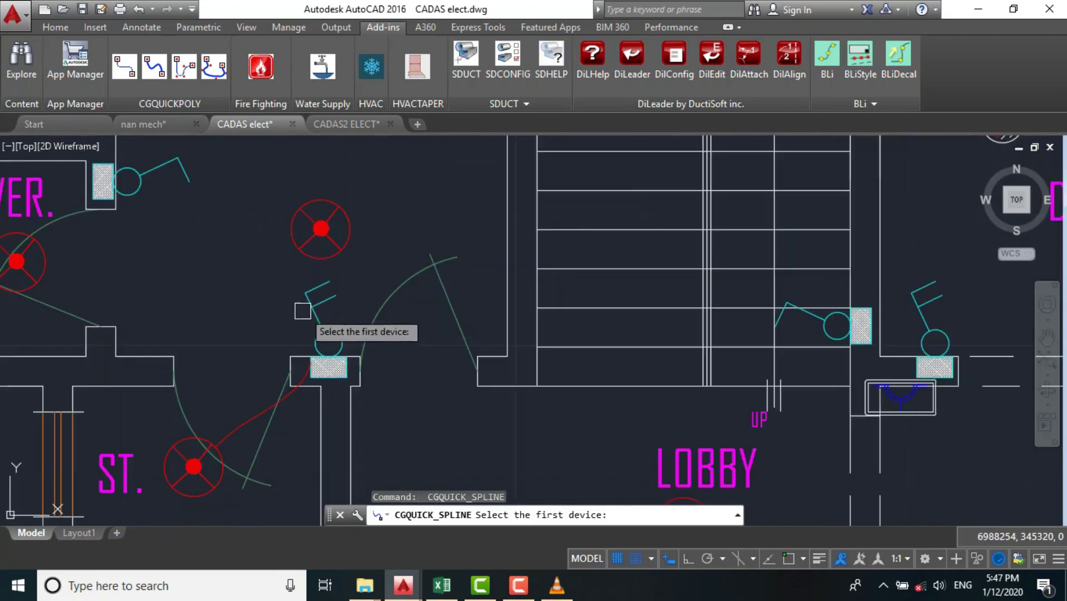
{"action": "left_click", "coordinate": [317, 311]}
{"action": "scroll", "coordinate": [309, 253], "scroll_direction": "down", "scroll_amount": 1}
{"action": "scroll", "coordinate": [309, 257], "scroll_direction": "down", "scroll_amount": 1}
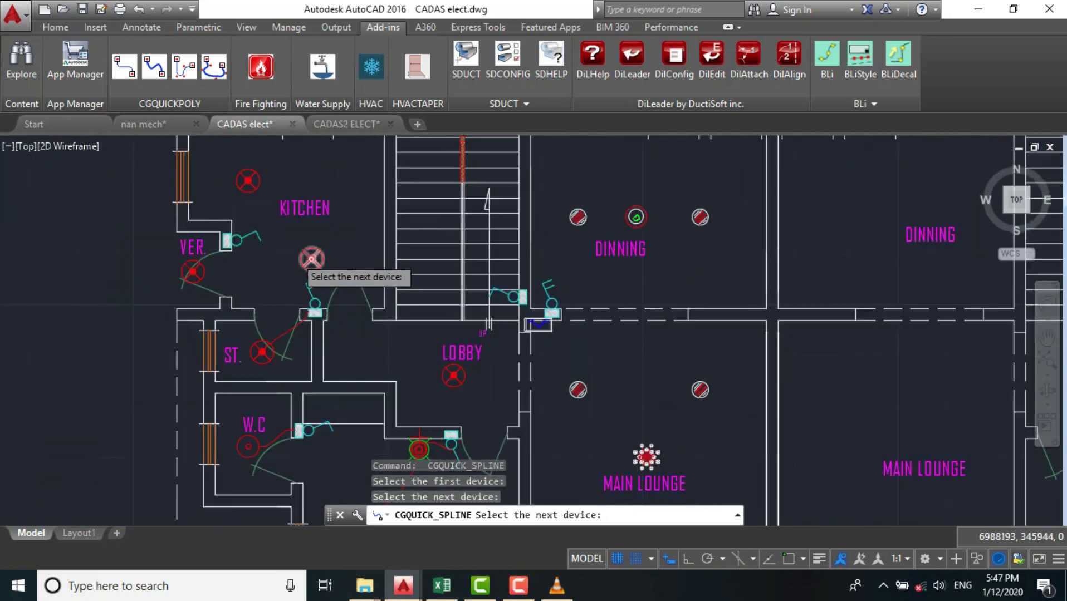
{"action": "scroll", "coordinate": [306, 257], "scroll_direction": "down", "scroll_amount": 1}
{"action": "scroll", "coordinate": [263, 210], "scroll_direction": "up", "scroll_amount": 2}
{"action": "left_click", "coordinate": [265, 209]}
{"action": "scroll", "coordinate": [408, 328], "scroll_direction": "down", "scroll_amount": 1}
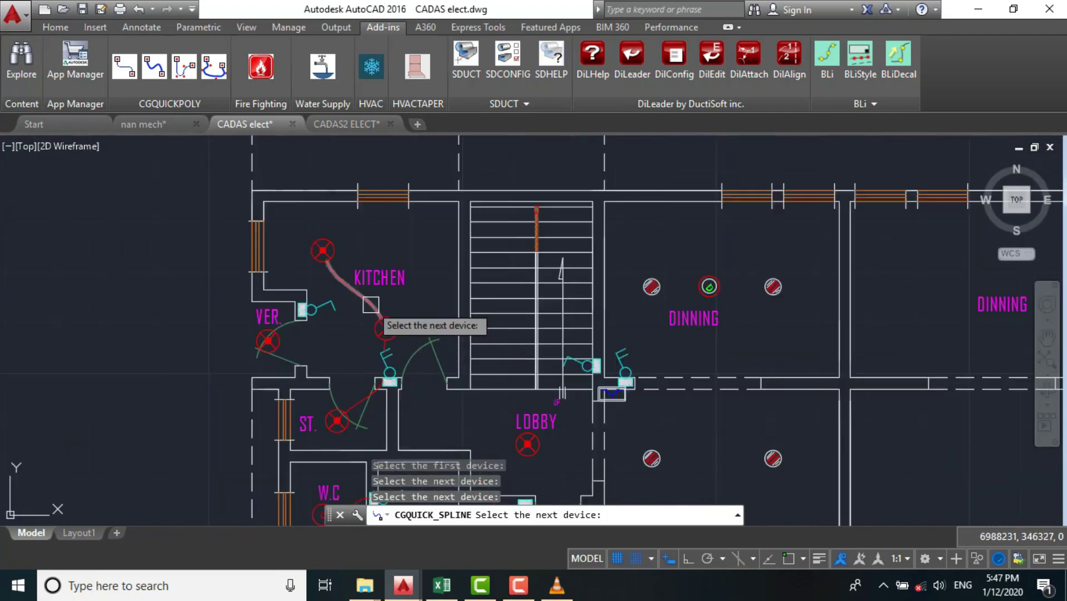
{"action": "scroll", "coordinate": [373, 304], "scroll_direction": "down", "scroll_amount": 1}
{"action": "key", "text": "Escape"}
{"action": "scroll", "coordinate": [350, 316], "scroll_direction": "up", "scroll_amount": 4}
- Wire the lower kitchen light to the verandah light
{"action": "key", "text": "Return"}
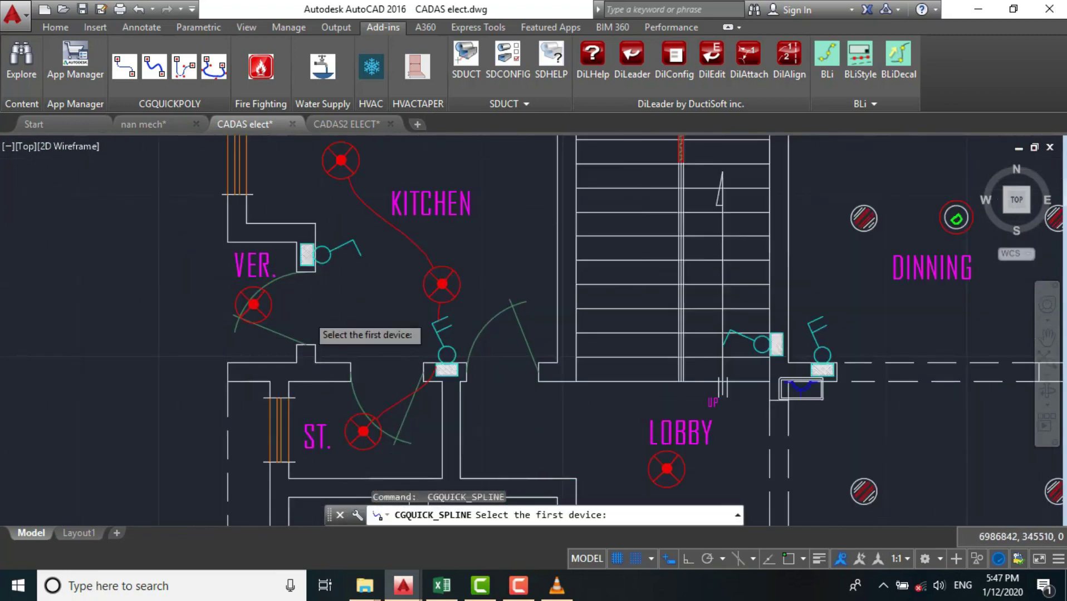
{"action": "scroll", "coordinate": [337, 264], "scroll_direction": "up", "scroll_amount": 2}
{"action": "left_click", "coordinate": [337, 223]}
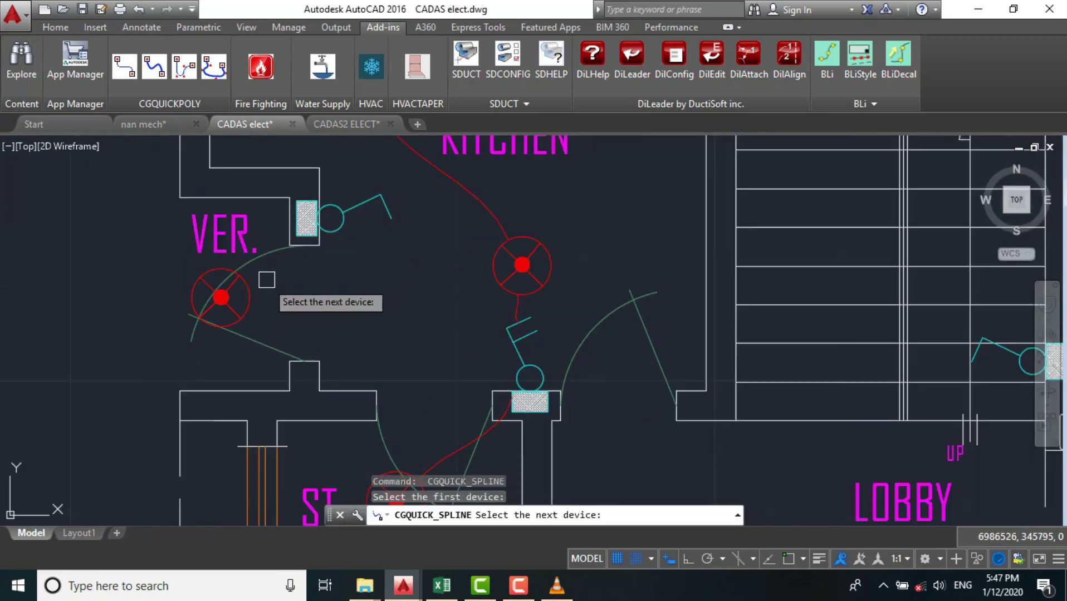
{"action": "left_click", "coordinate": [251, 295]}
{"action": "key", "text": "Return"}
{"action": "scroll", "coordinate": [246, 295], "scroll_direction": "down", "scroll_amount": 2}
{"action": "scroll", "coordinate": [245, 291], "scroll_direction": "down", "scroll_amount": 2}
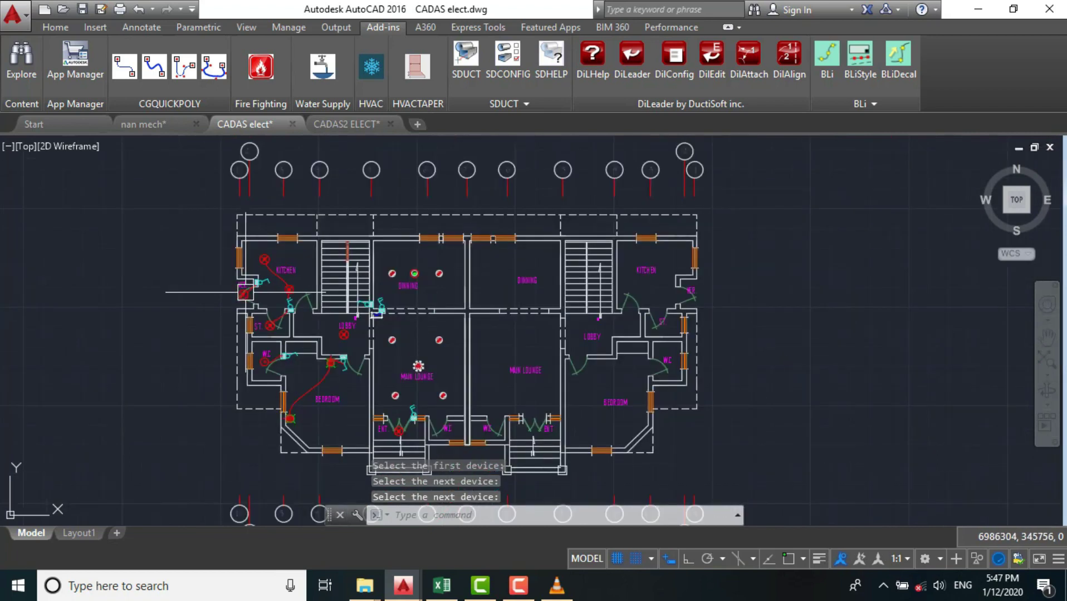
{"action": "scroll", "coordinate": [391, 373], "scroll_direction": "up", "scroll_amount": 2}
{"action": "scroll", "coordinate": [392, 371], "scroll_direction": "down", "scroll_amount": 1}
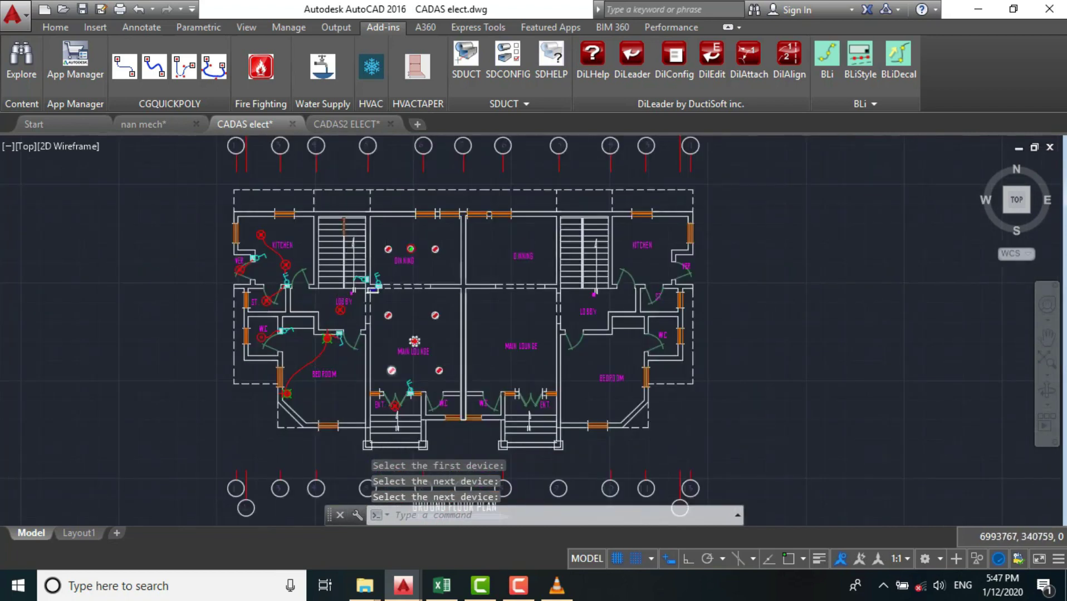
{"action": "scroll", "coordinate": [392, 381], "scroll_direction": "up", "scroll_amount": 5}
{"action": "scroll", "coordinate": [378, 389], "scroll_direction": "down", "scroll_amount": 2}
{"action": "scroll", "coordinate": [448, 293], "scroll_direction": "down", "scroll_amount": 2}
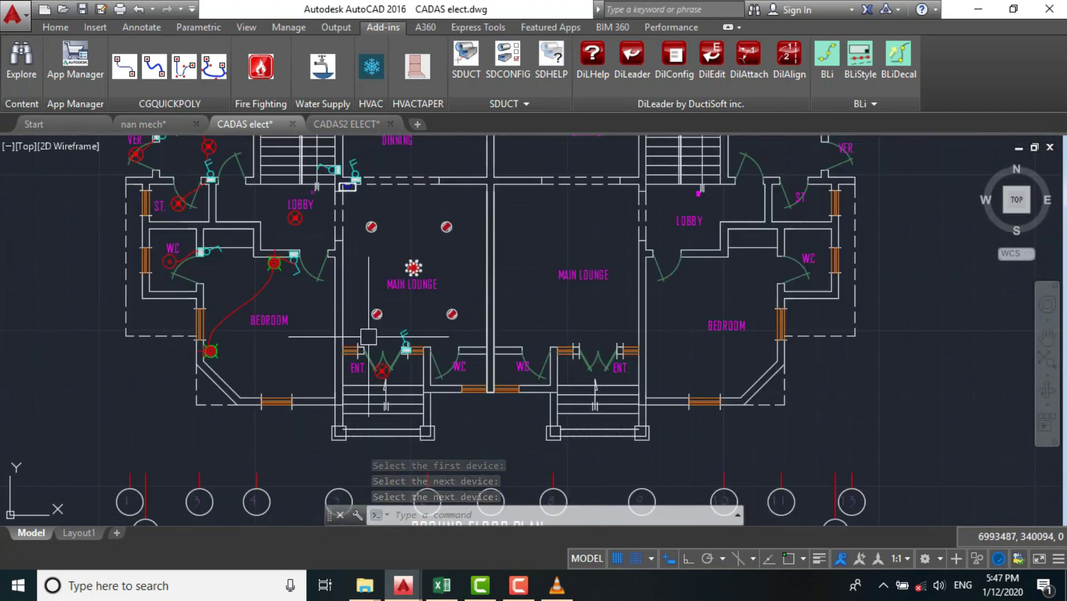
{"action": "scroll", "coordinate": [416, 316], "scroll_direction": "up", "scroll_amount": 3}
{"action": "scroll", "coordinate": [461, 331], "scroll_direction": "up", "scroll_amount": 1}
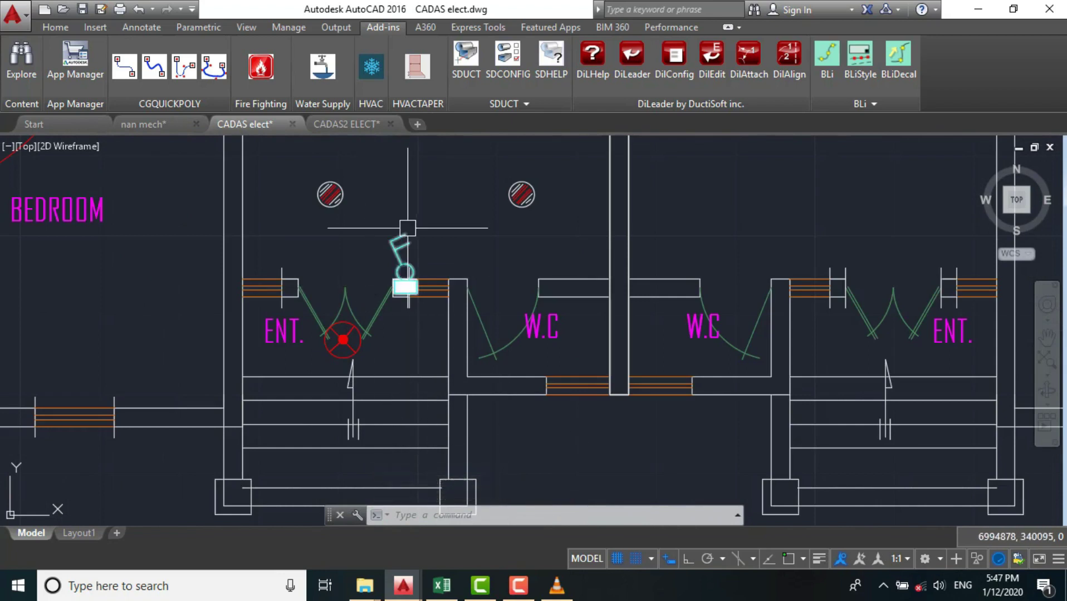
{"action": "scroll", "coordinate": [392, 308], "scroll_direction": "up", "scroll_amount": 2}
{"action": "scroll", "coordinate": [386, 337], "scroll_direction": "down", "scroll_amount": 2}
{"action": "scroll", "coordinate": [377, 307], "scroll_direction": "up", "scroll_amount": 2}
- Wire the entrance switch to the entrance light
{"action": "key", "text": "Return"}
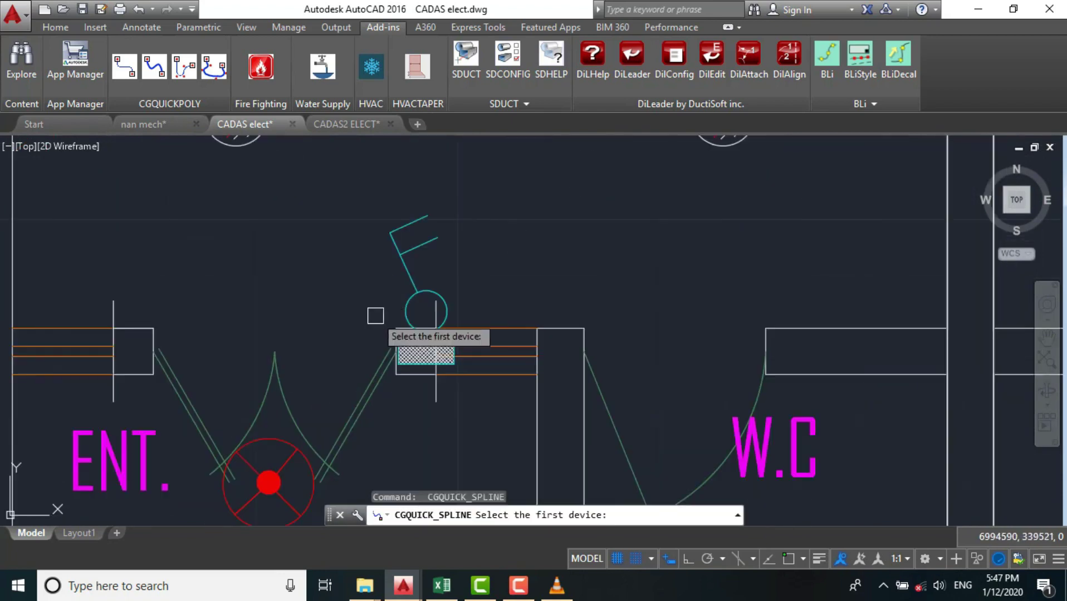
{"action": "left_click", "coordinate": [404, 279]}
{"action": "left_click", "coordinate": [274, 479]}
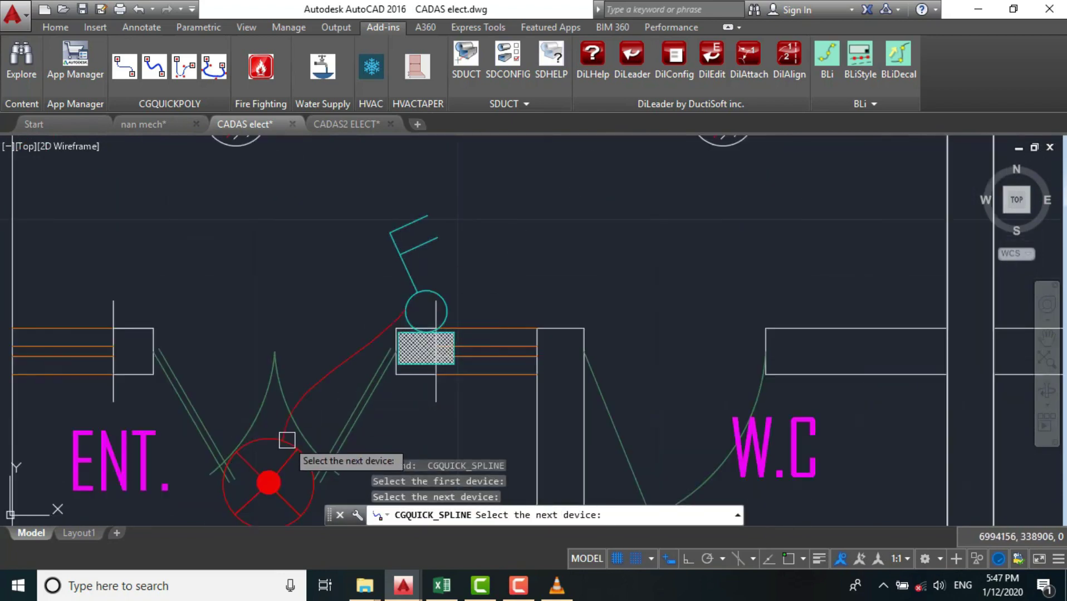
{"action": "scroll", "coordinate": [350, 392], "scroll_direction": "down", "scroll_amount": 1}
{"action": "key", "text": "Return"}
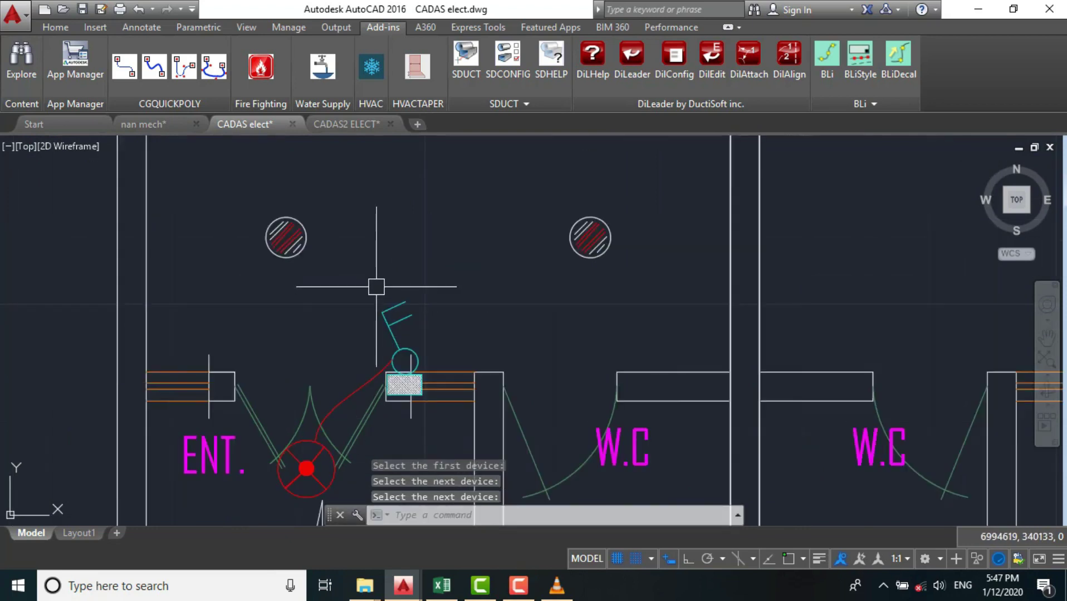
- Run a wire from the entrance switch to the lower lounge lights
{"action": "key", "text": "Return"}
{"action": "left_click", "coordinate": [392, 321]}
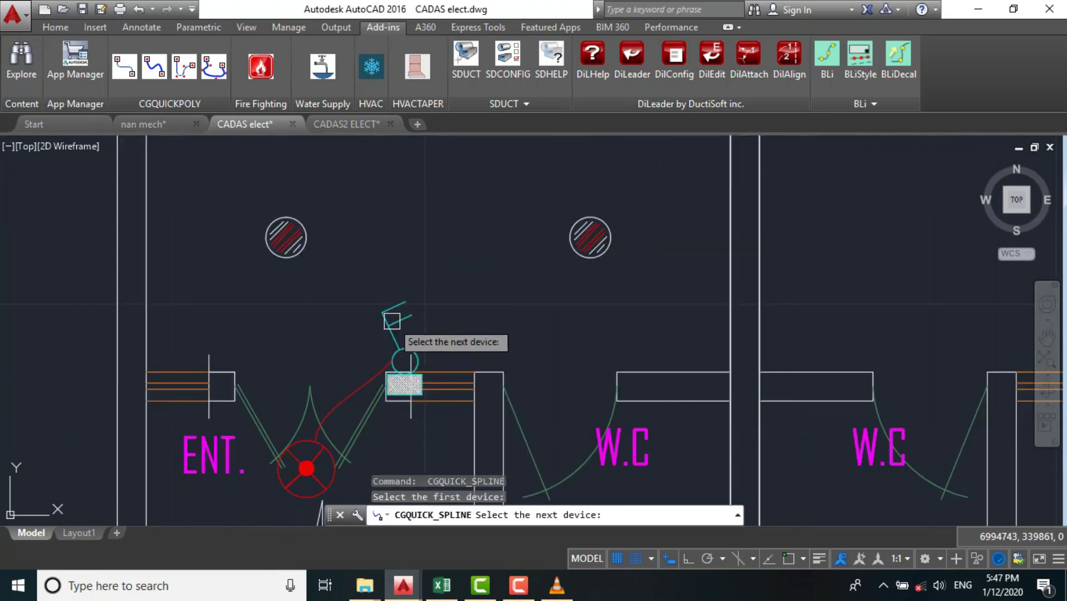
{"action": "scroll", "coordinate": [367, 350], "scroll_direction": "down", "scroll_amount": 1}
{"action": "scroll", "coordinate": [358, 333], "scroll_direction": "down", "scroll_amount": 1}
{"action": "scroll", "coordinate": [334, 312], "scroll_direction": "up", "scroll_amount": 1}
{"action": "left_click", "coordinate": [324, 313]}
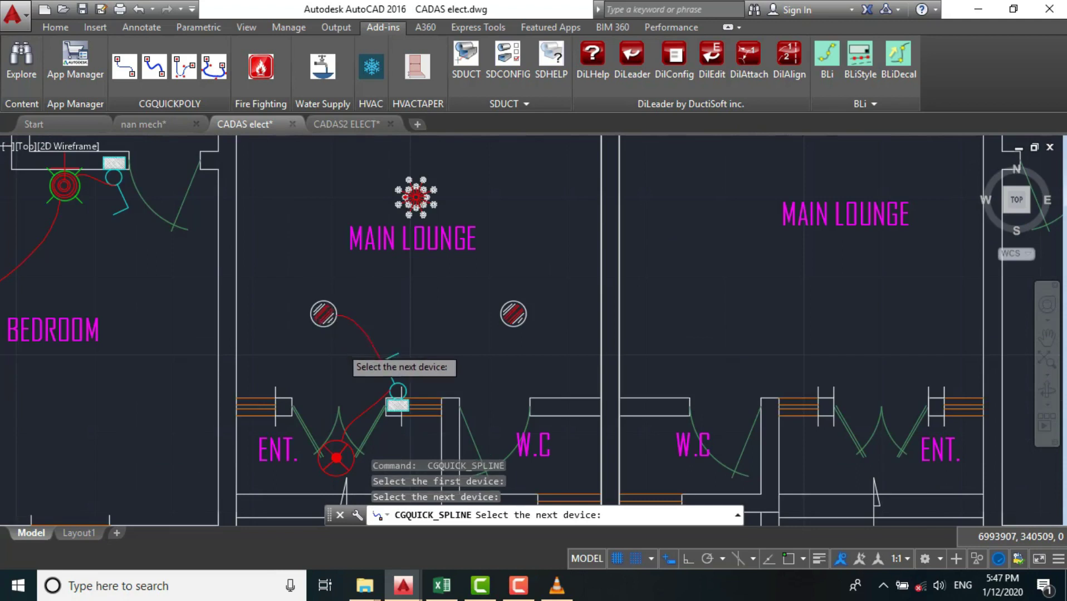
{"action": "scroll", "coordinate": [340, 345], "scroll_direction": "down", "scroll_amount": 1}
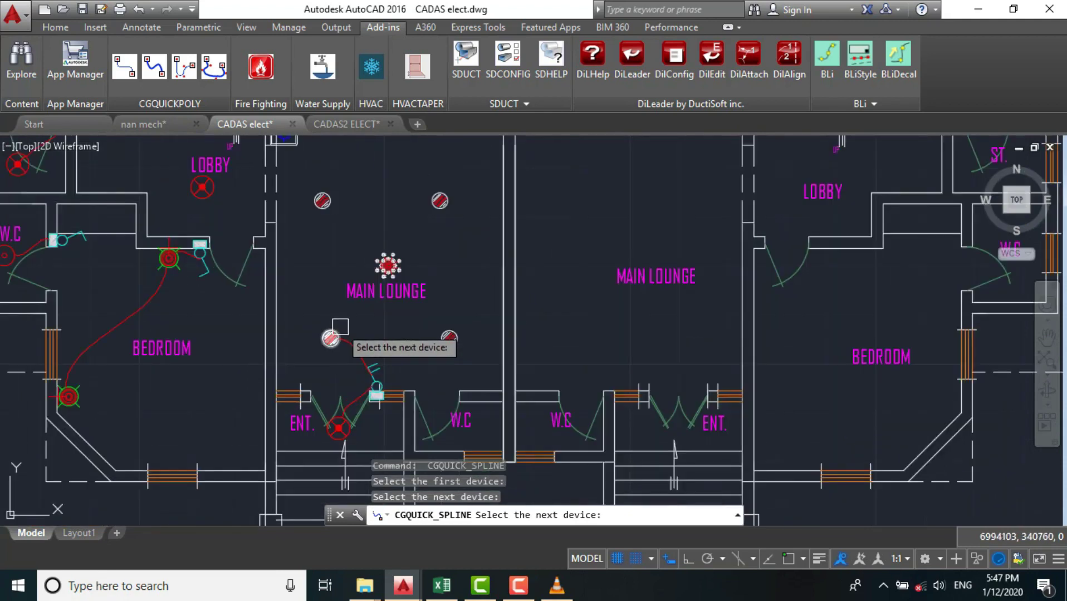
{"action": "scroll", "coordinate": [542, 233], "scroll_direction": "down", "scroll_amount": 3}
{"action": "scroll", "coordinate": [449, 321], "scroll_direction": "up", "scroll_amount": 4}
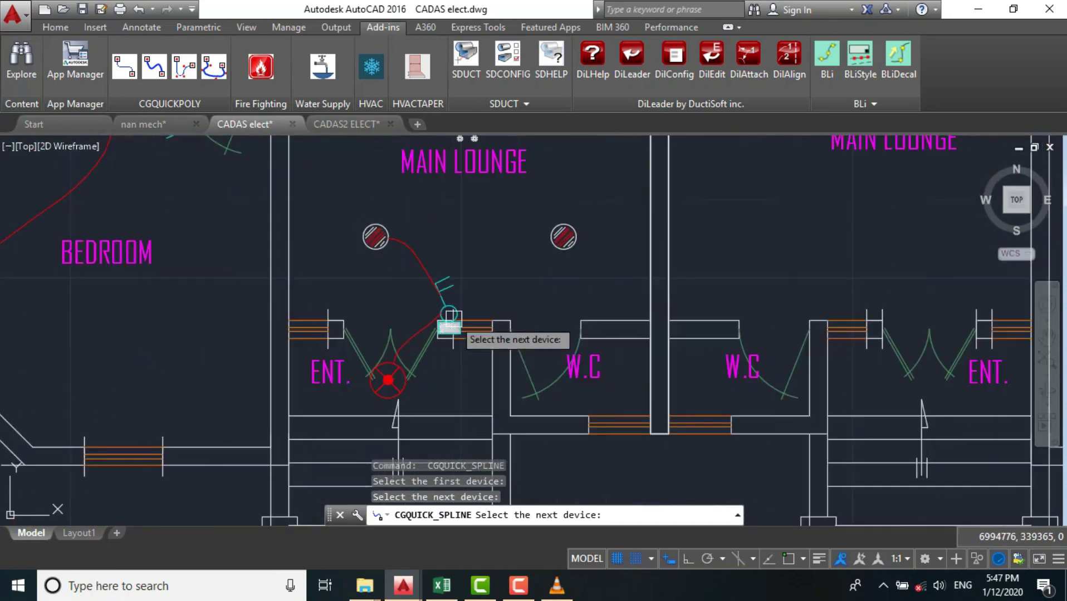
{"action": "scroll", "coordinate": [514, 281], "scroll_direction": "down", "scroll_amount": 3}
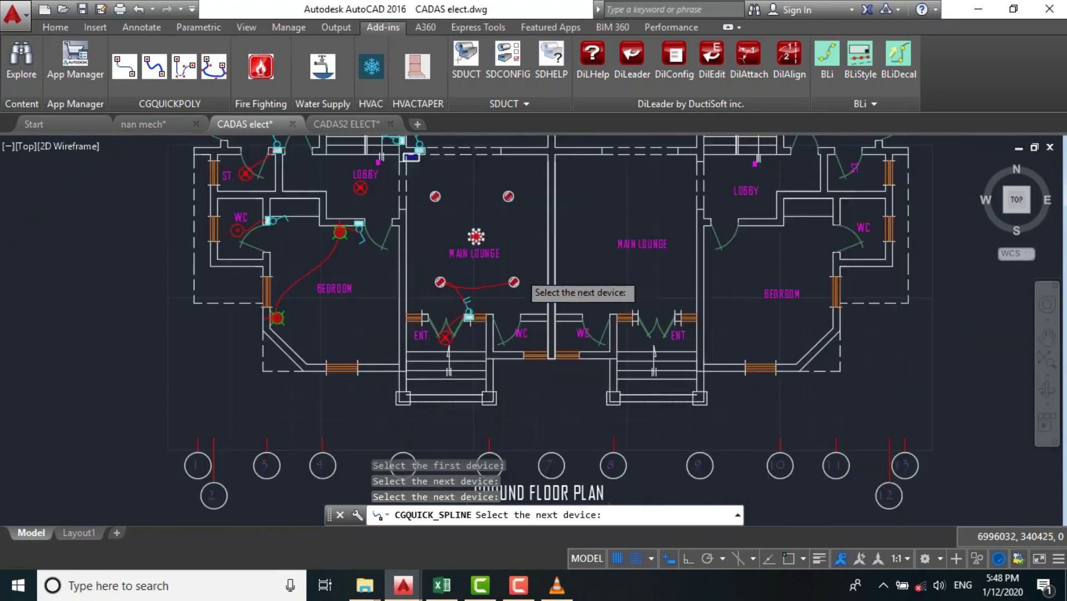
{"action": "scroll", "coordinate": [486, 277], "scroll_direction": "up", "scroll_amount": 4}
{"action": "scroll", "coordinate": [498, 294], "scroll_direction": "down", "scroll_amount": 3}
{"action": "scroll", "coordinate": [489, 244], "scroll_direction": "down", "scroll_amount": 2}
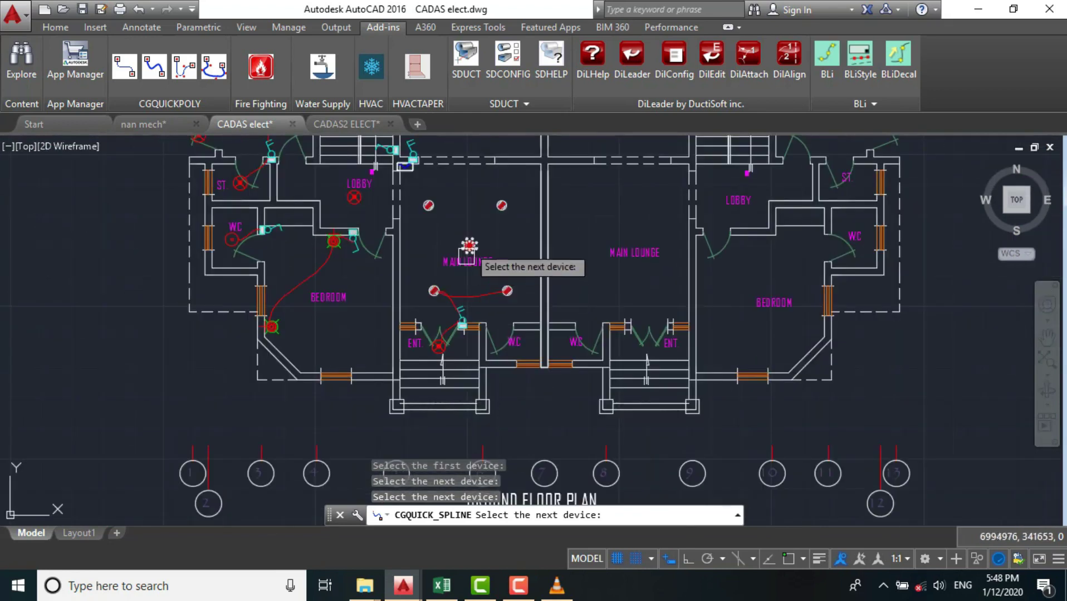
{"action": "key", "text": "Escape"}
{"action": "scroll", "coordinate": [426, 314], "scroll_direction": "up", "scroll_amount": 2}
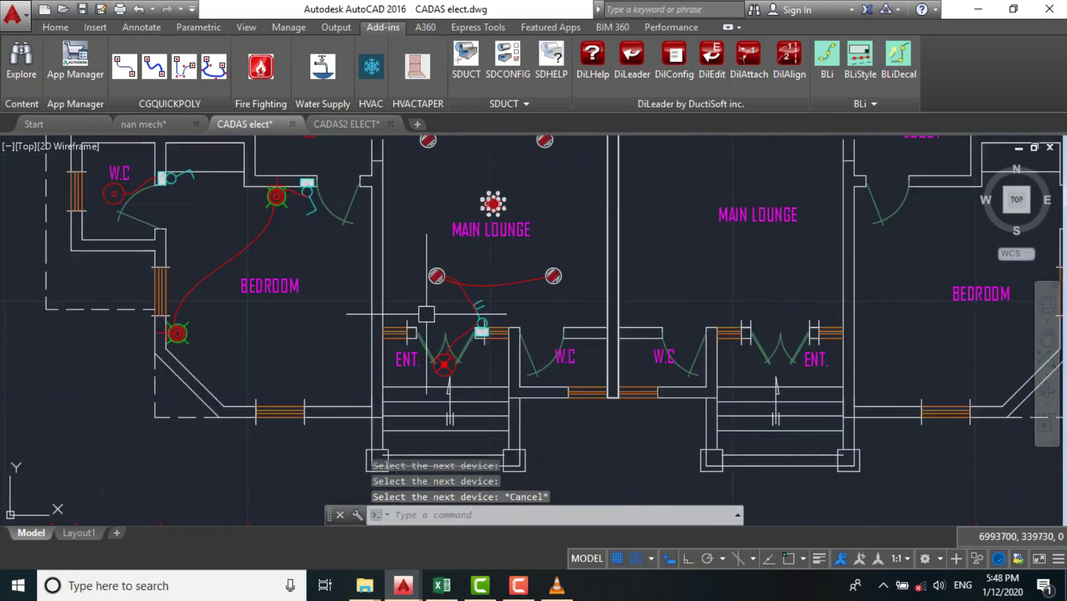
{"action": "scroll", "coordinate": [426, 266], "scroll_direction": "down", "scroll_amount": 2}
{"action": "scroll", "coordinate": [426, 216], "scroll_direction": "up", "scroll_amount": 2}
{"action": "scroll", "coordinate": [426, 162], "scroll_direction": "up", "scroll_amount": 2}
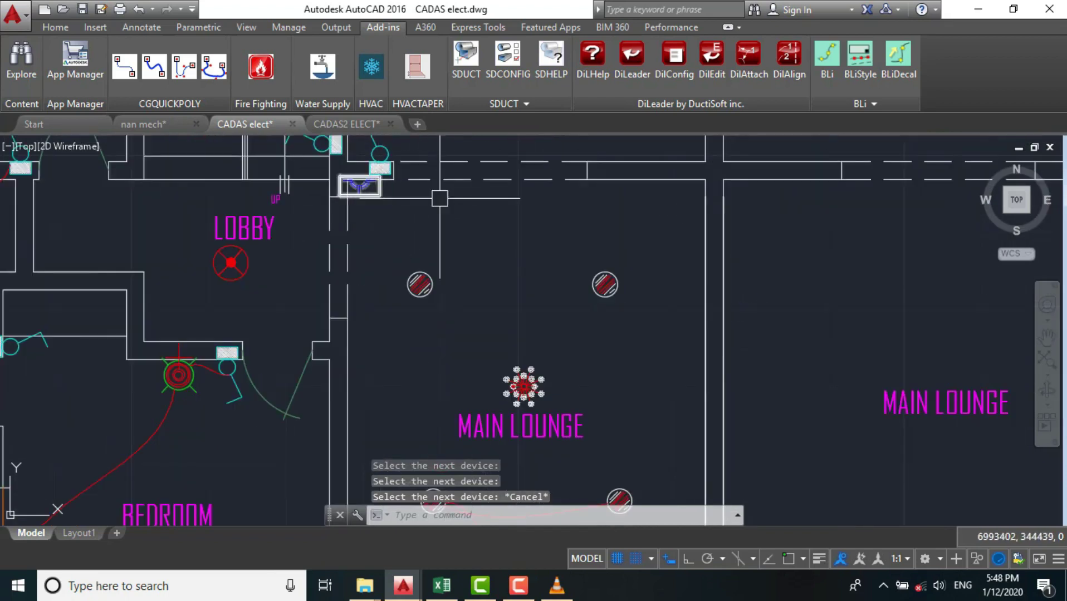
- Draw a wire from the device by the lobby doorway to the central lounge light
{"action": "key", "text": "Return"}
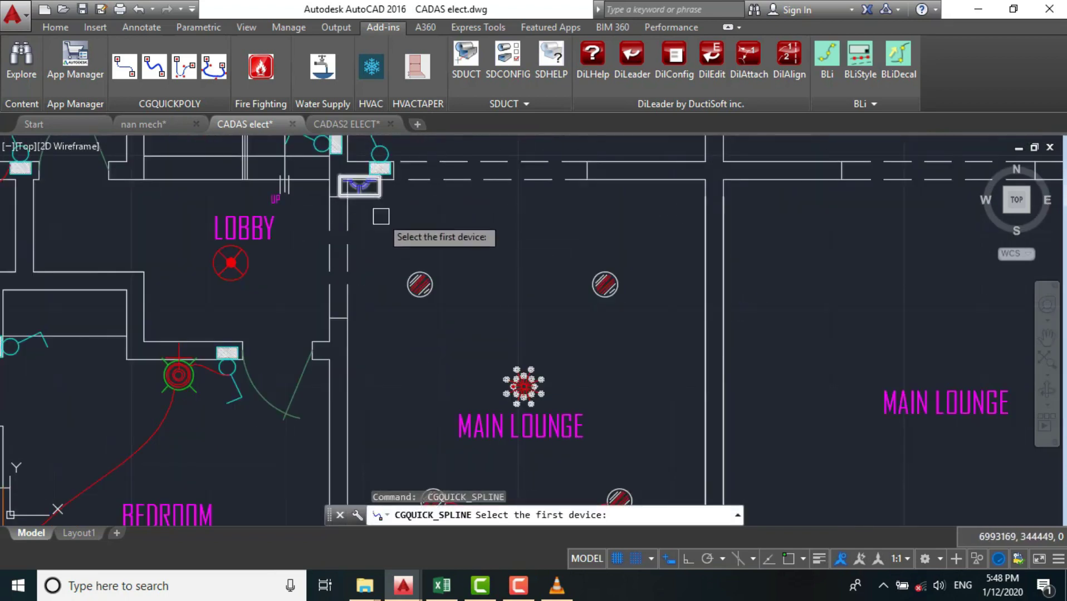
{"action": "scroll", "coordinate": [385, 242], "scroll_direction": "down", "scroll_amount": 1}
{"action": "scroll", "coordinate": [385, 243], "scroll_direction": "up", "scroll_amount": 3}
{"action": "scroll", "coordinate": [376, 242], "scroll_direction": "up", "scroll_amount": 3}
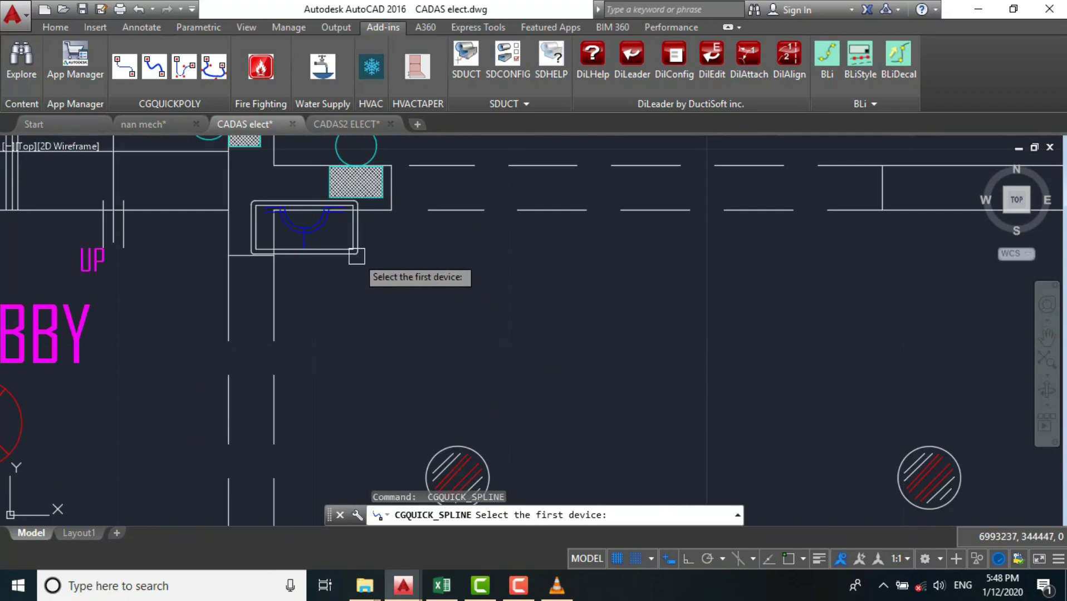
{"action": "left_click", "coordinate": [355, 253]}
{"action": "scroll", "coordinate": [356, 254], "scroll_direction": "down", "scroll_amount": 5}
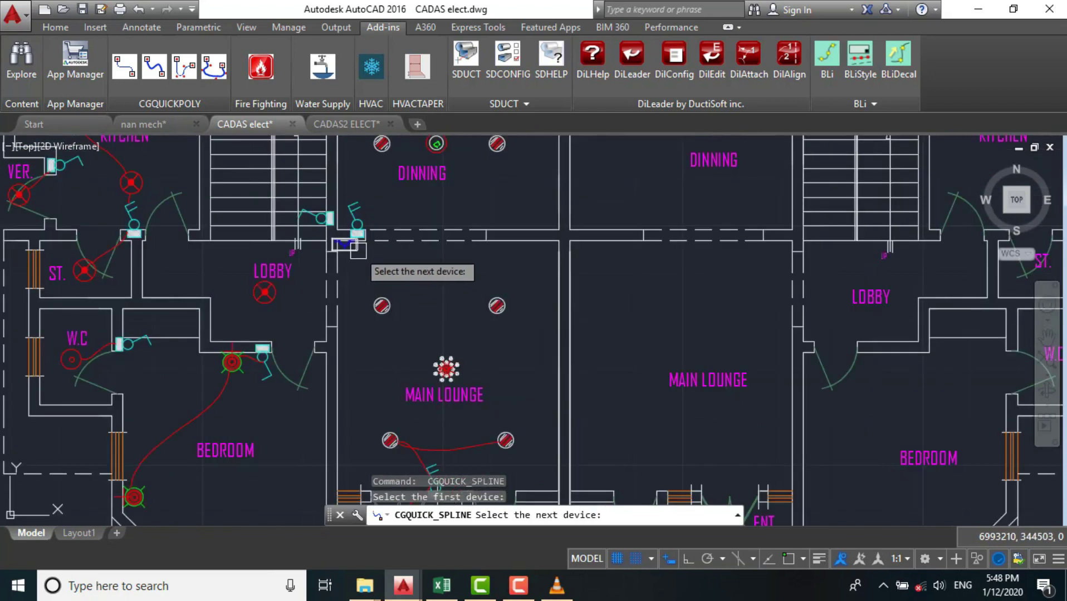
{"action": "left_click", "coordinate": [446, 368]}
{"action": "scroll", "coordinate": [392, 337], "scroll_direction": "up", "scroll_amount": 2}
{"action": "key", "text": "Escape"}
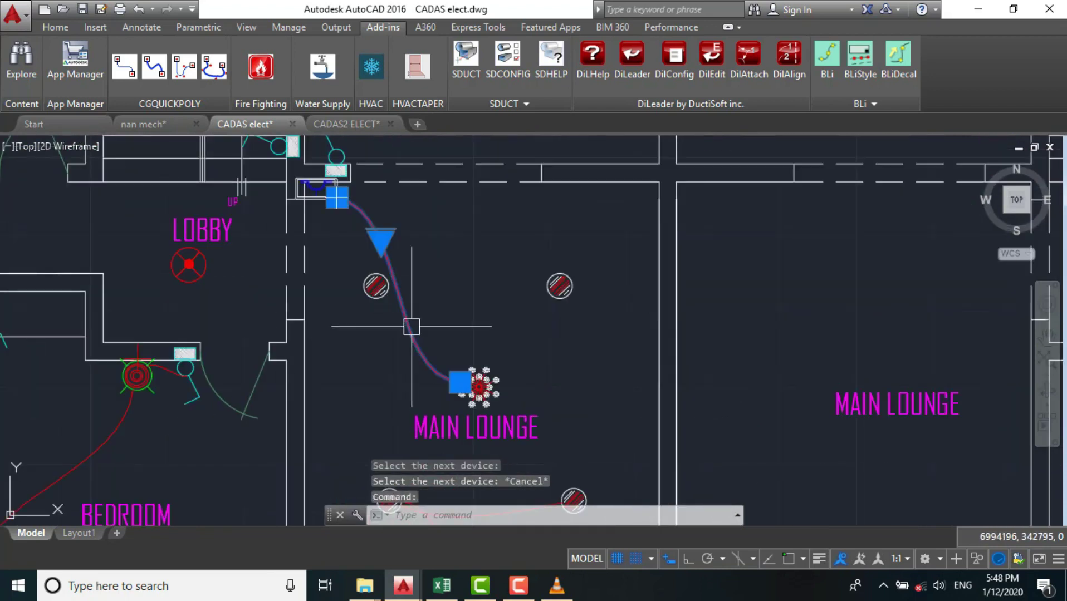
- Grab a shaping grip on the lounge wire, then cancel and deselect it
{"action": "mouse_move", "coordinate": [381, 242]}
{"action": "left_click", "coordinate": [413, 265]}
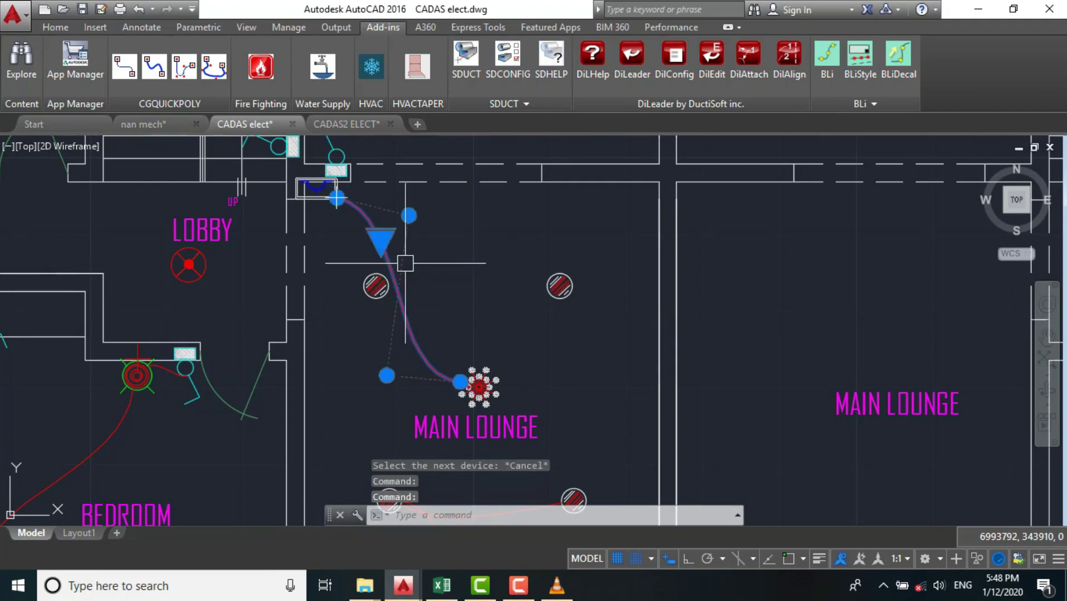
{"action": "left_click", "coordinate": [408, 215]}
{"action": "key", "text": "Escape"}
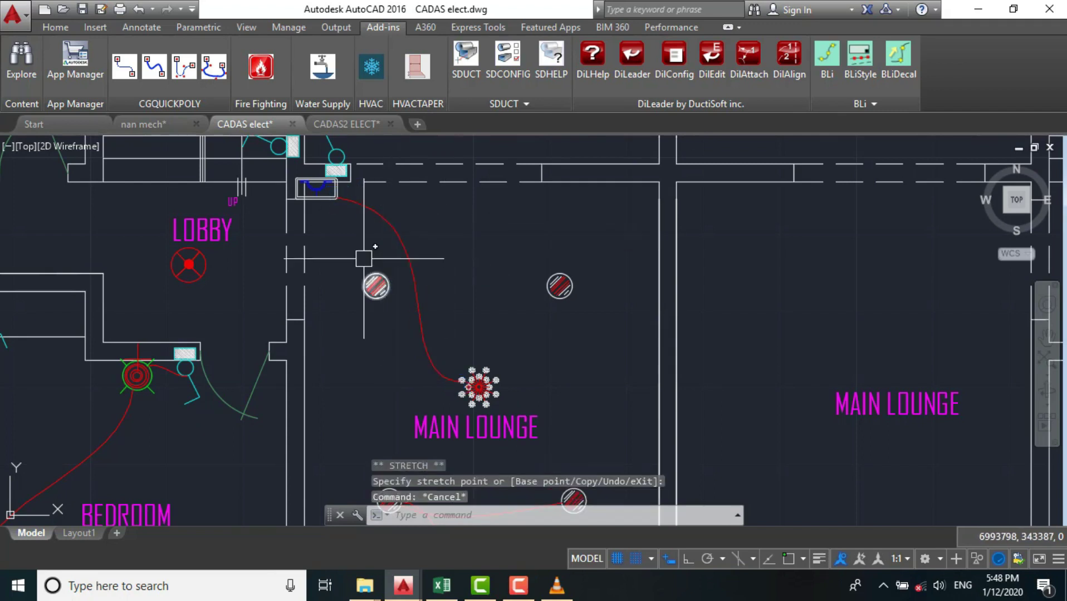
{"action": "scroll", "coordinate": [357, 225], "scroll_direction": "down", "scroll_amount": 2}
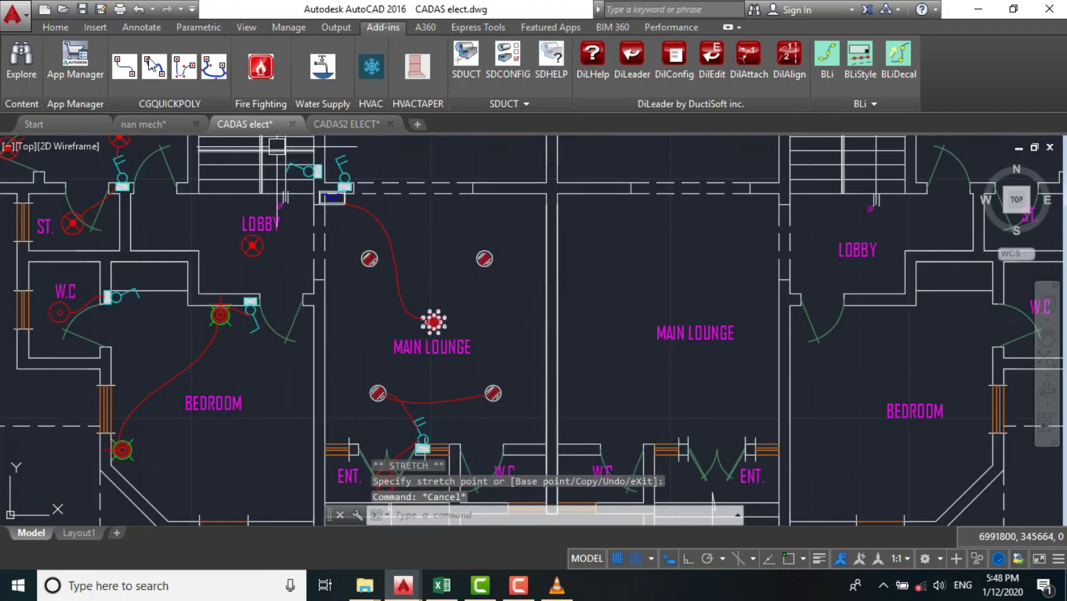
{"action": "scroll", "coordinate": [391, 319], "scroll_direction": "up", "scroll_amount": 2}
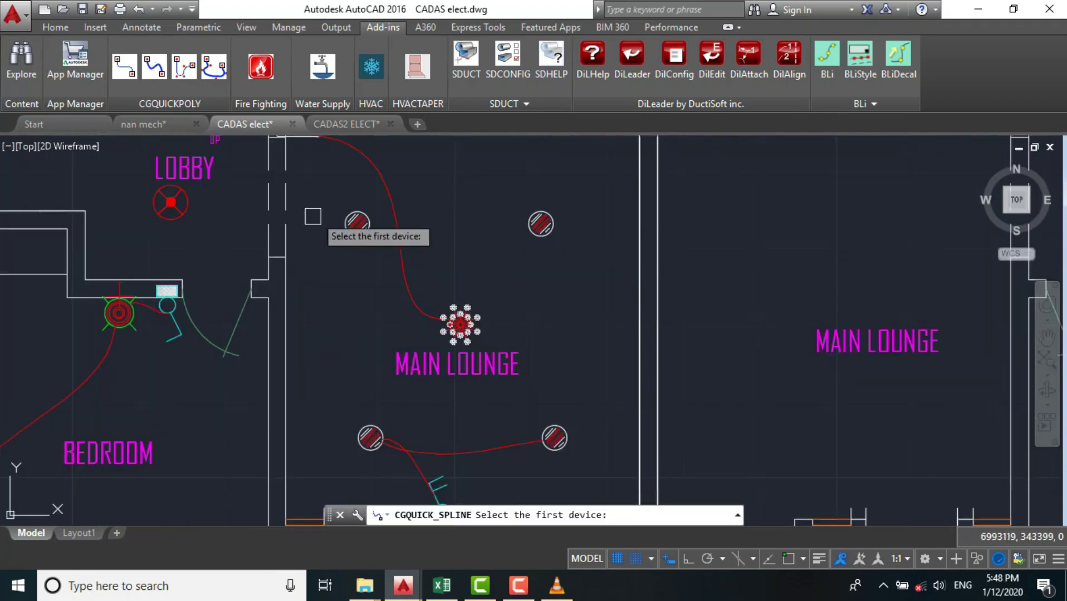
- After a false start, wire the bottom-right lounge light to the top-right one
{"action": "left_click", "coordinate": [370, 438]}
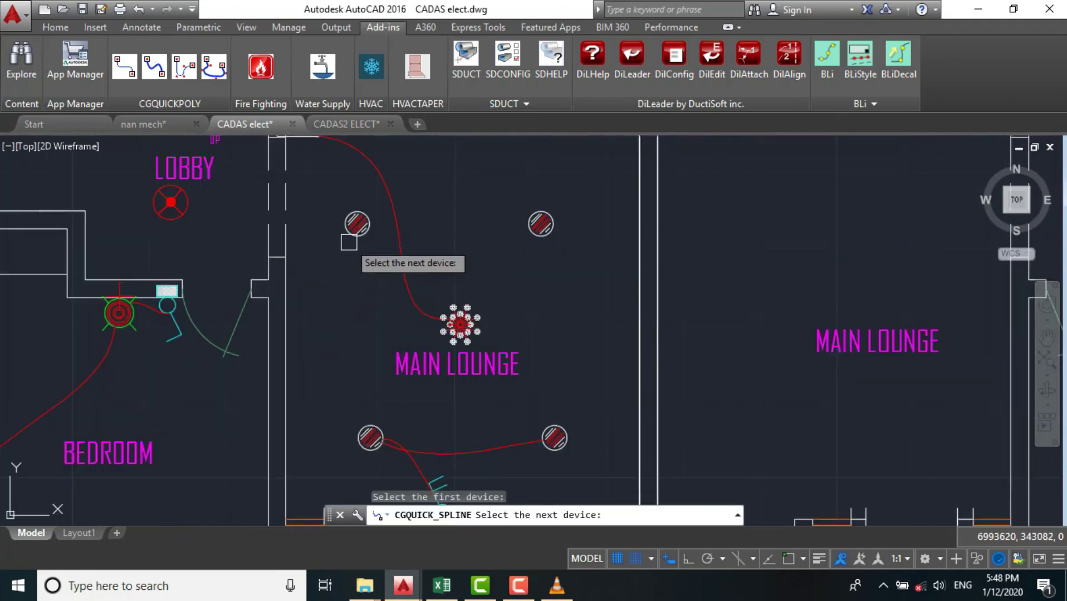
{"action": "key", "text": "Escape"}
{"action": "key", "text": "Return"}
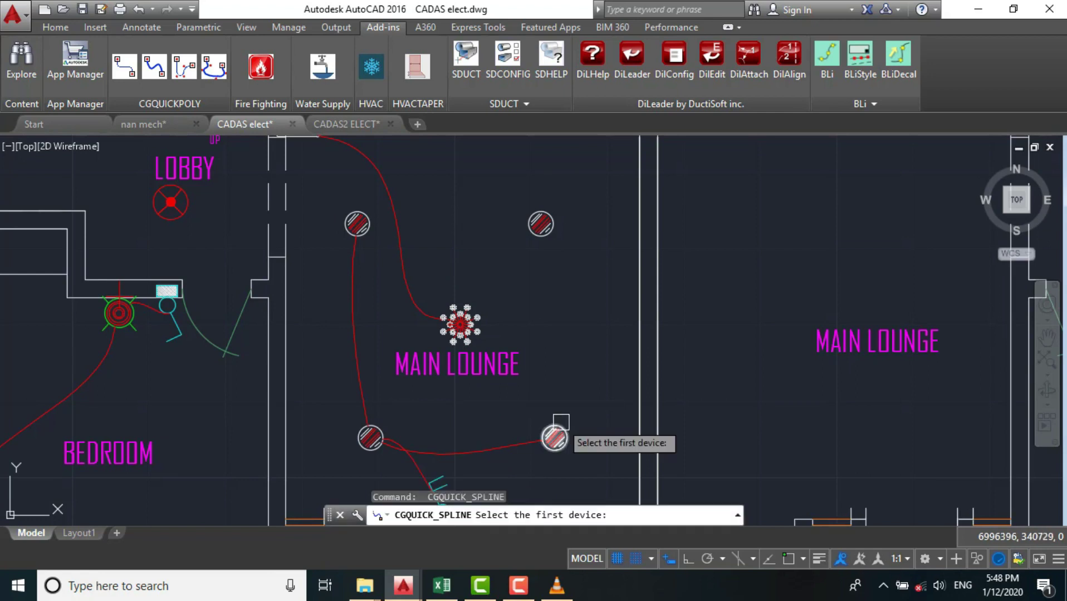
{"action": "left_click", "coordinate": [554, 438]}
{"action": "left_click", "coordinate": [542, 225]}
{"action": "scroll", "coordinate": [453, 250], "scroll_direction": "down", "scroll_amount": 3}
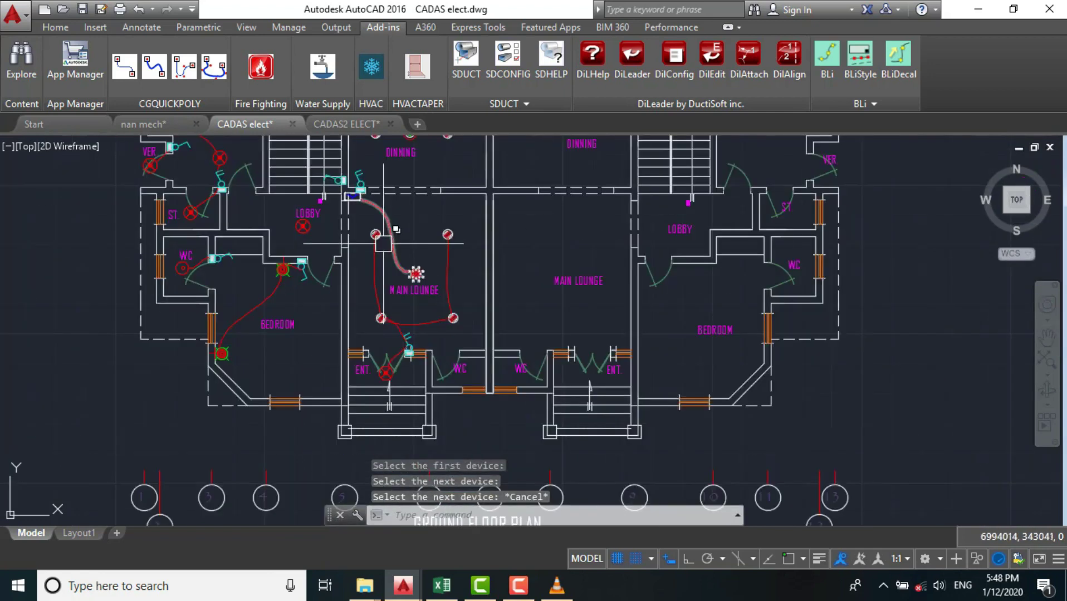
{"action": "key", "text": "Escape"}
{"action": "scroll", "coordinate": [398, 185], "scroll_direction": "up", "scroll_amount": 1}
{"action": "scroll", "coordinate": [402, 158], "scroll_direction": "up", "scroll_amount": 4}
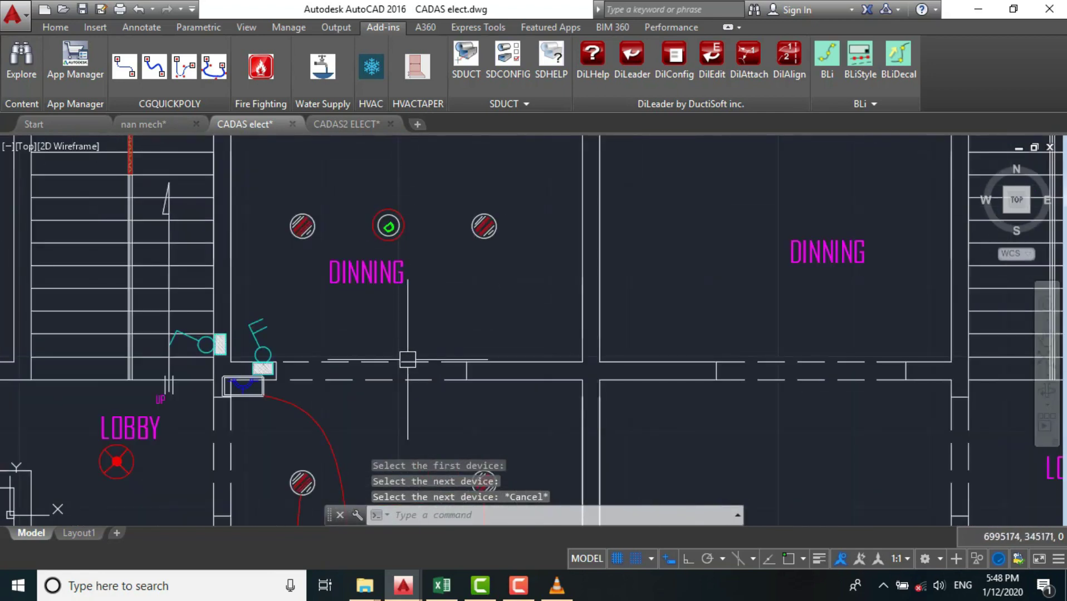
{"action": "scroll", "coordinate": [408, 360], "scroll_direction": "down", "scroll_amount": 5}
{"action": "scroll", "coordinate": [350, 366], "scroll_direction": "up", "scroll_amount": 7}
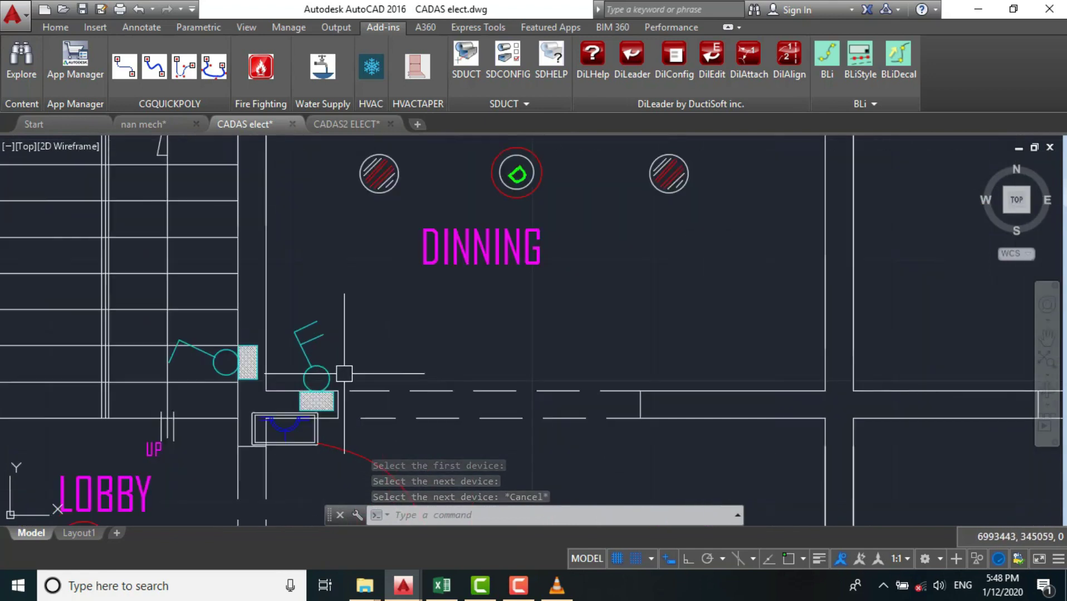
- Draw a spline wire from the Dinning switch to the right-hand dining light
{"action": "key", "text": "Return"}
{"action": "left_click", "coordinate": [306, 340]}
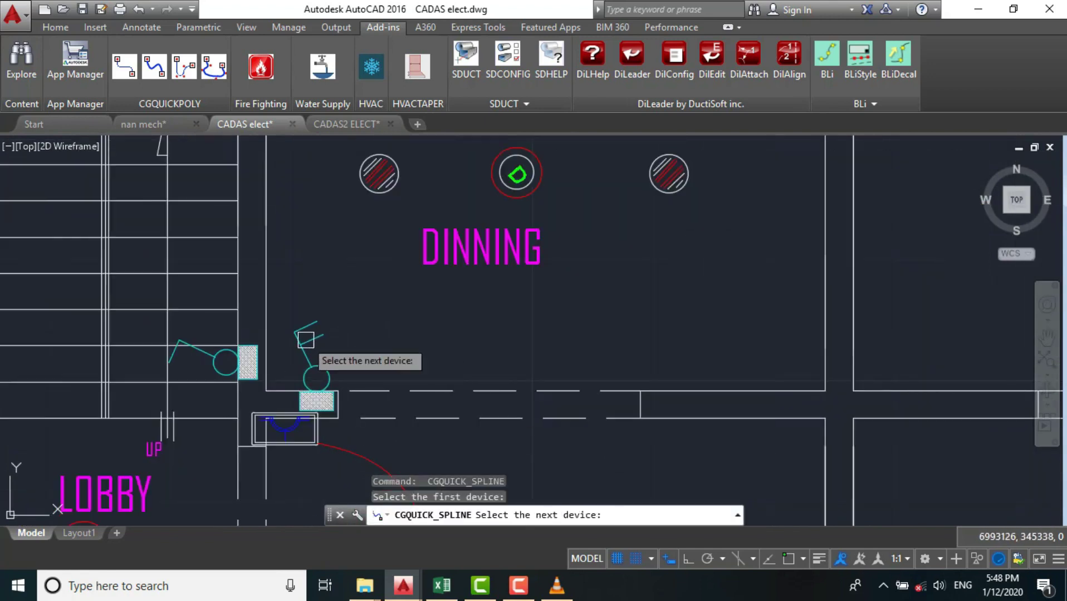
{"action": "scroll", "coordinate": [300, 333], "scroll_direction": "down", "scroll_amount": 2}
{"action": "scroll", "coordinate": [309, 297], "scroll_direction": "down", "scroll_amount": 1}
{"action": "scroll", "coordinate": [338, 292], "scroll_direction": "up", "scroll_amount": 3}
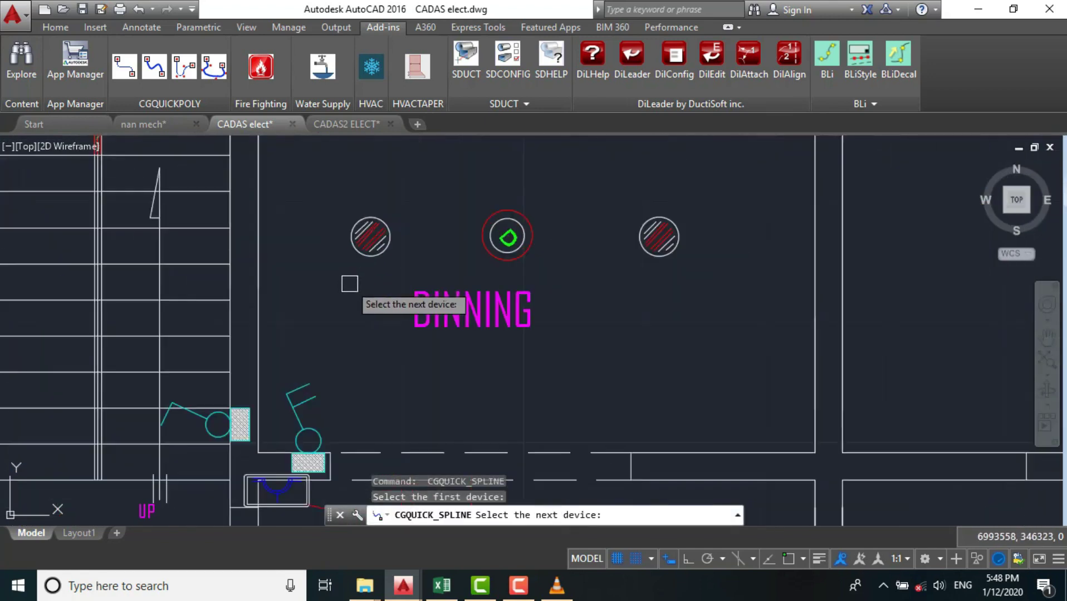
{"action": "scroll", "coordinate": [367, 275], "scroll_direction": "down", "scroll_amount": 2}
{"action": "scroll", "coordinate": [356, 267], "scroll_direction": "up", "scroll_amount": 4}
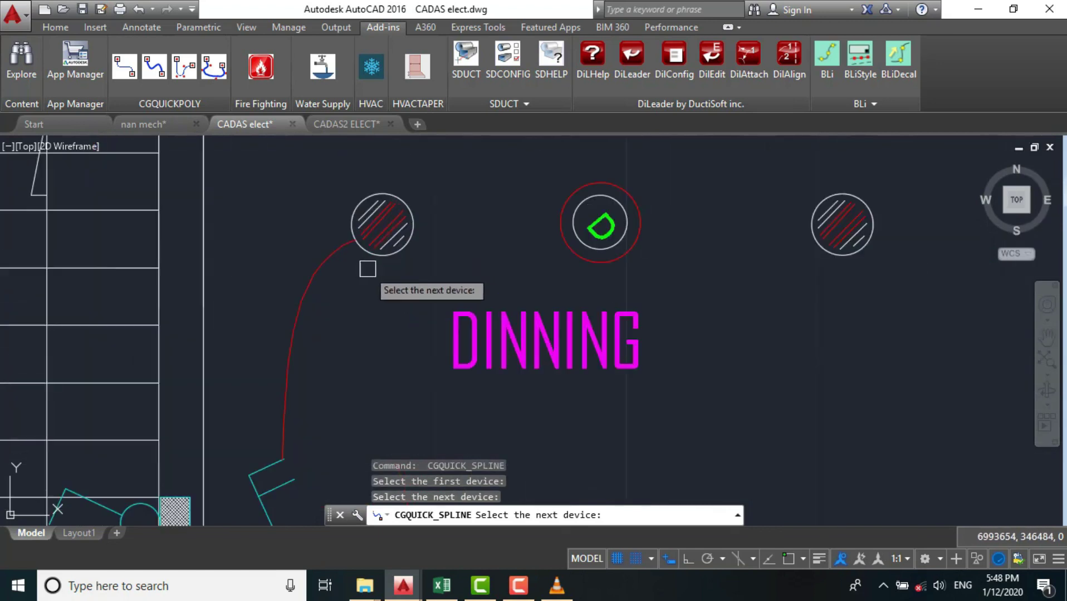
{"action": "scroll", "coordinate": [367, 269], "scroll_direction": "down", "scroll_amount": 2}
{"action": "left_click", "coordinate": [664, 242]}
{"action": "key", "text": "Escape"}
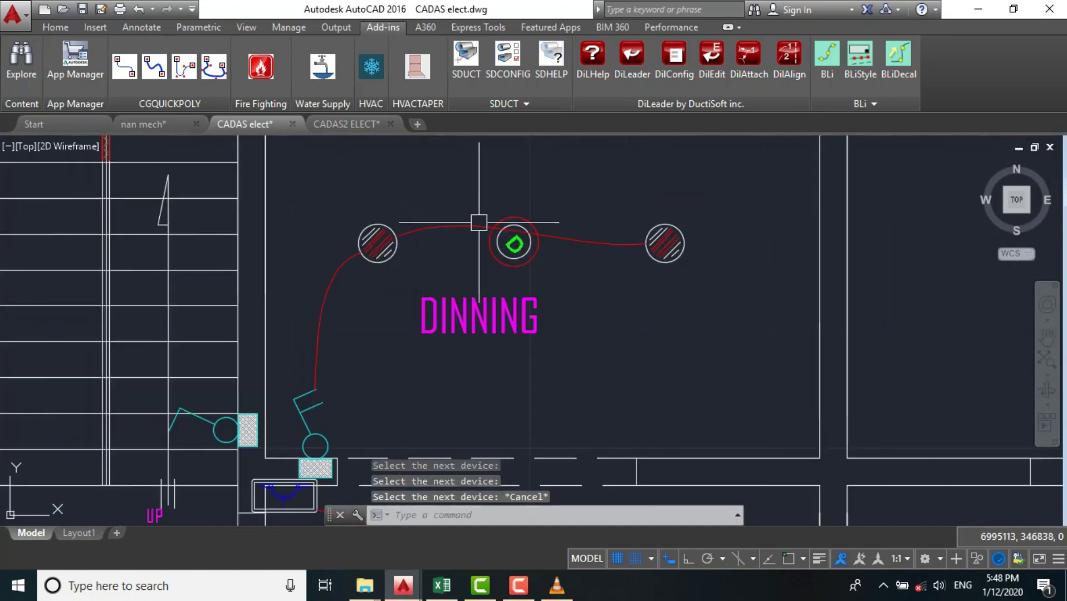
- Stretch a grip on the dining wire so its curve arches upward
{"action": "left_click", "coordinate": [466, 223]}
{"action": "left_click", "coordinate": [439, 280]}
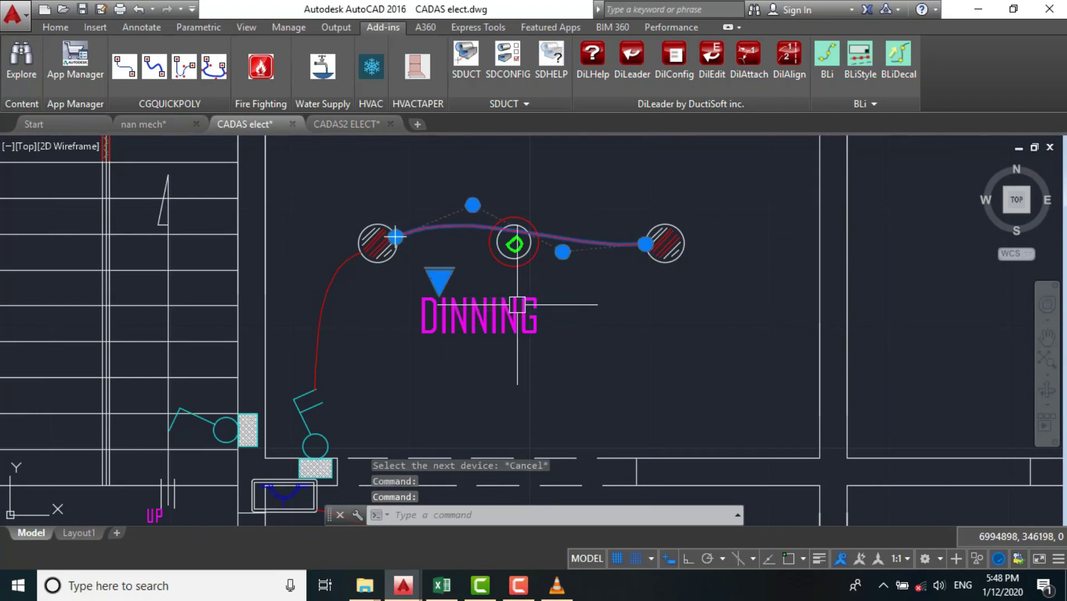
{"action": "left_click", "coordinate": [471, 205]}
{"action": "left_click", "coordinate": [500, 183]}
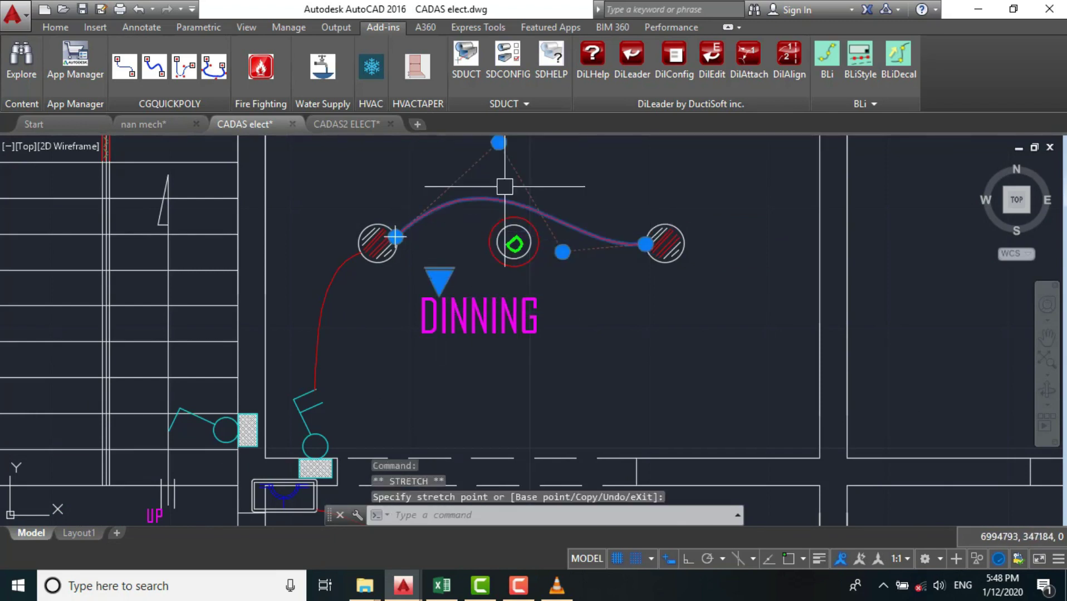
{"action": "key", "text": "Escape"}
{"action": "scroll", "coordinate": [495, 254], "scroll_direction": "down", "scroll_amount": 2}
{"action": "key", "text": "Escape"}
{"action": "scroll", "coordinate": [285, 396], "scroll_direction": "up", "scroll_amount": 2}
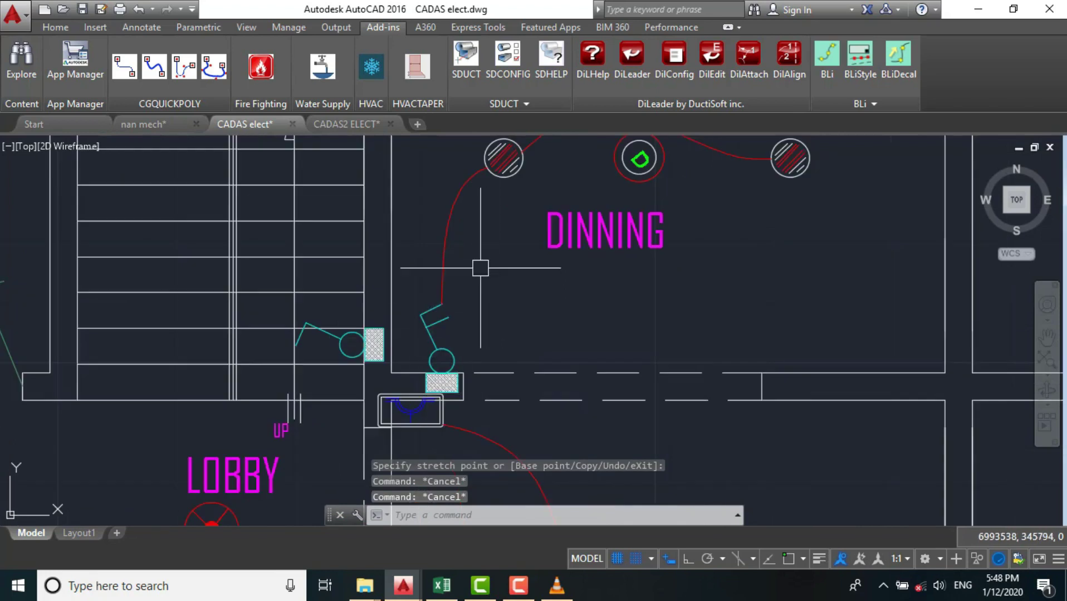
- Add another wire from the dining-room switch to the green dining device
{"action": "key", "text": "Return"}
{"action": "left_click", "coordinate": [441, 359]}
{"action": "scroll", "coordinate": [441, 360], "scroll_direction": "down", "scroll_amount": 1}
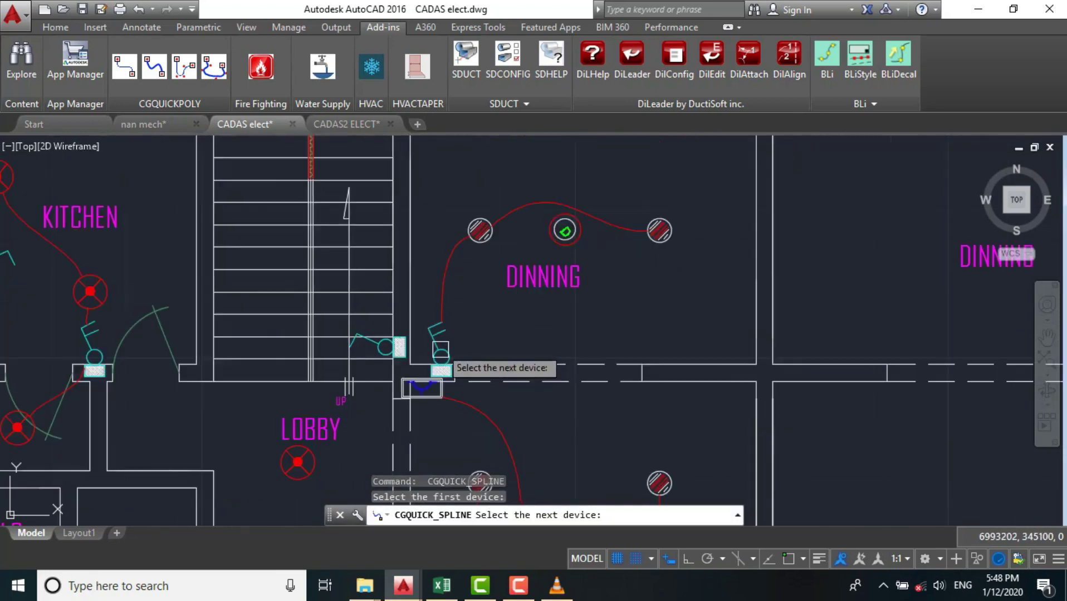
{"action": "left_click", "coordinate": [563, 231]}
{"action": "key", "text": "Escape"}
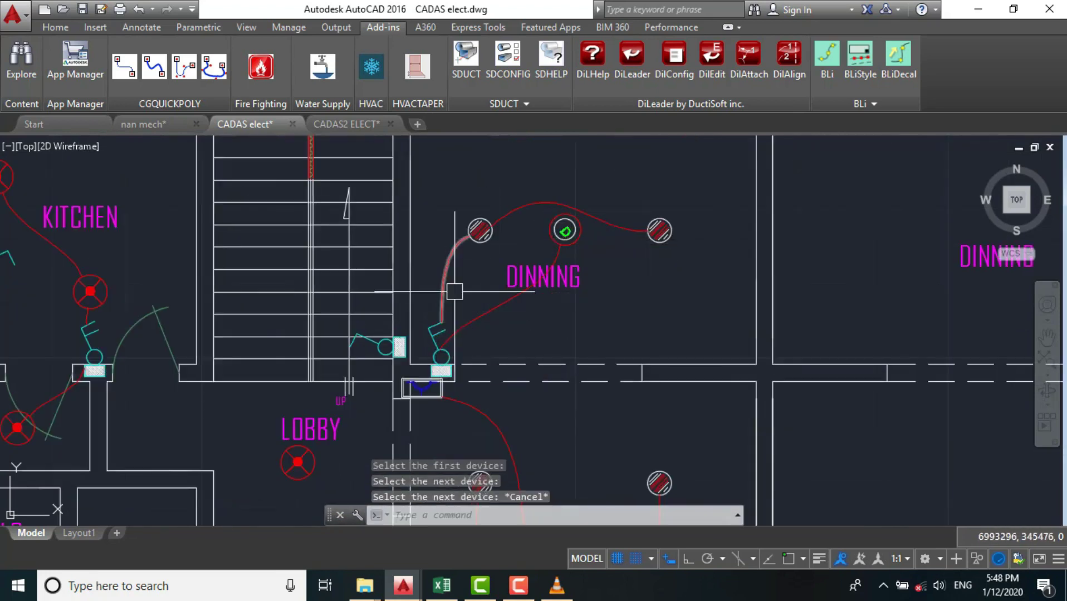
{"action": "scroll", "coordinate": [572, 447], "scroll_direction": "down", "scroll_amount": 3}
{"action": "scroll", "coordinate": [532, 364], "scroll_direction": "down", "scroll_amount": 1}
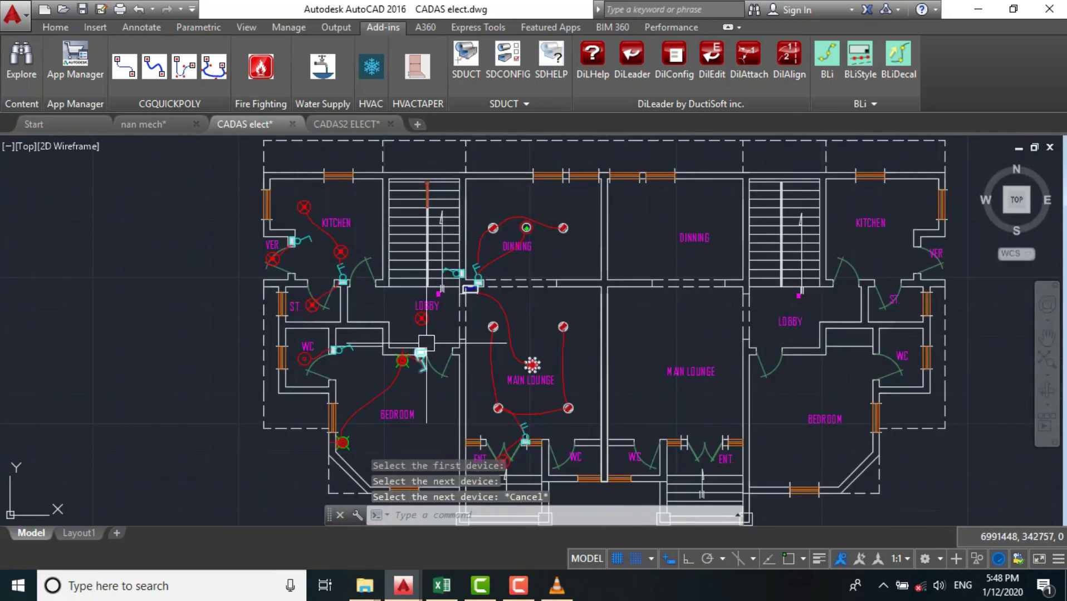
{"action": "scroll", "coordinate": [425, 342], "scroll_direction": "up", "scroll_amount": 4}
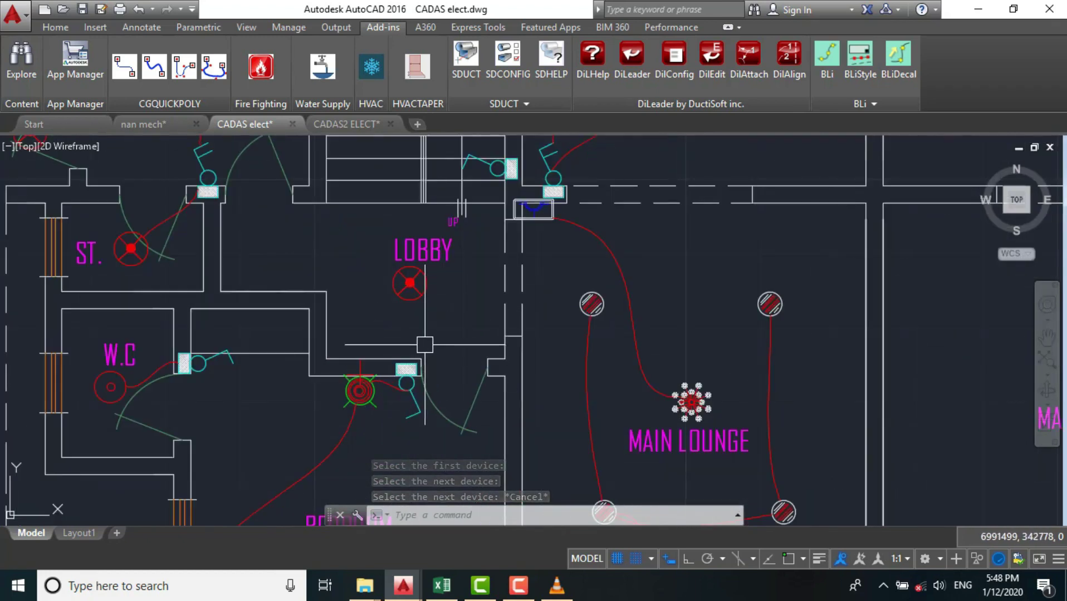
{"action": "scroll", "coordinate": [422, 337], "scroll_direction": "down", "scroll_amount": 1}
{"action": "scroll", "coordinate": [500, 311], "scroll_direction": "down", "scroll_amount": 3}
{"action": "scroll", "coordinate": [497, 311], "scroll_direction": "up", "scroll_amount": 3}
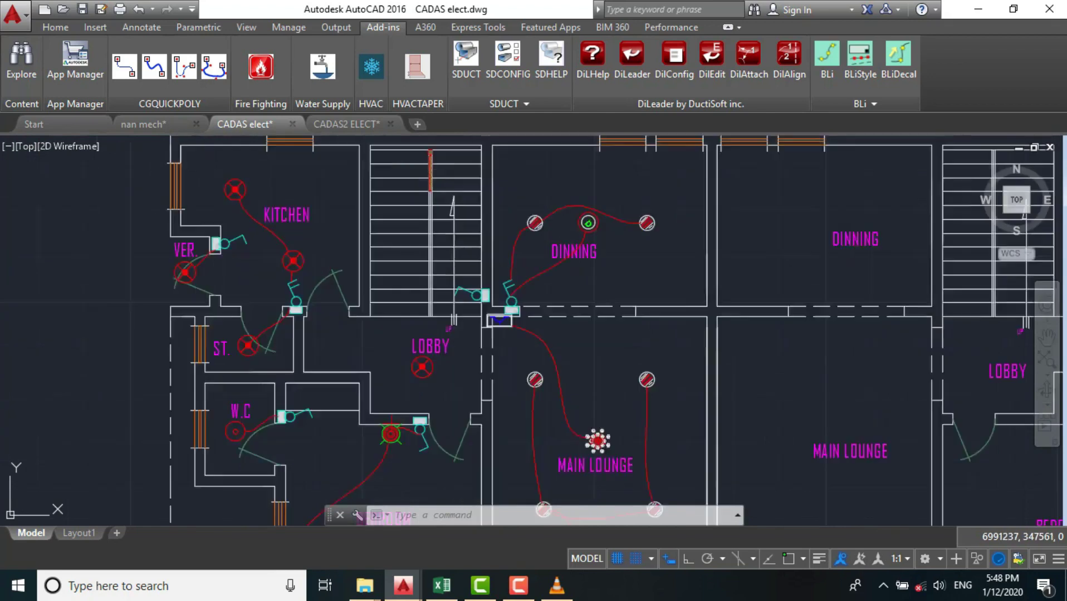
{"action": "scroll", "coordinate": [488, 401], "scroll_direction": "up", "scroll_amount": 1}
{"action": "scroll", "coordinate": [489, 401], "scroll_direction": "up", "scroll_amount": 2}
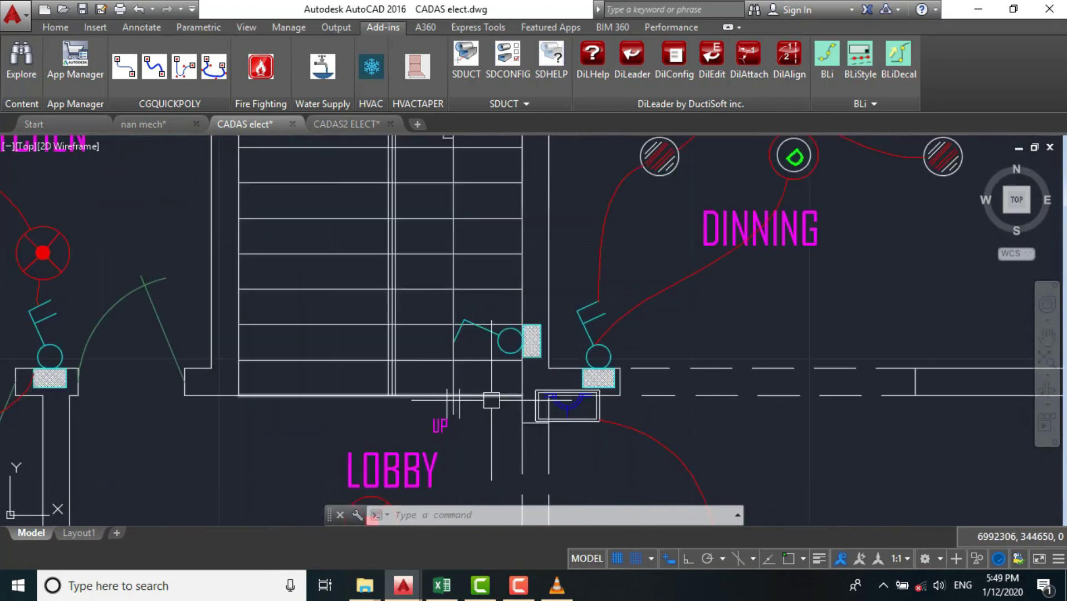
{"action": "scroll", "coordinate": [498, 328], "scroll_direction": "up", "scroll_amount": 2}
{"action": "left_click", "coordinate": [499, 327]}
{"action": "key", "text": "Escape"}
{"action": "key", "text": "Escape"}
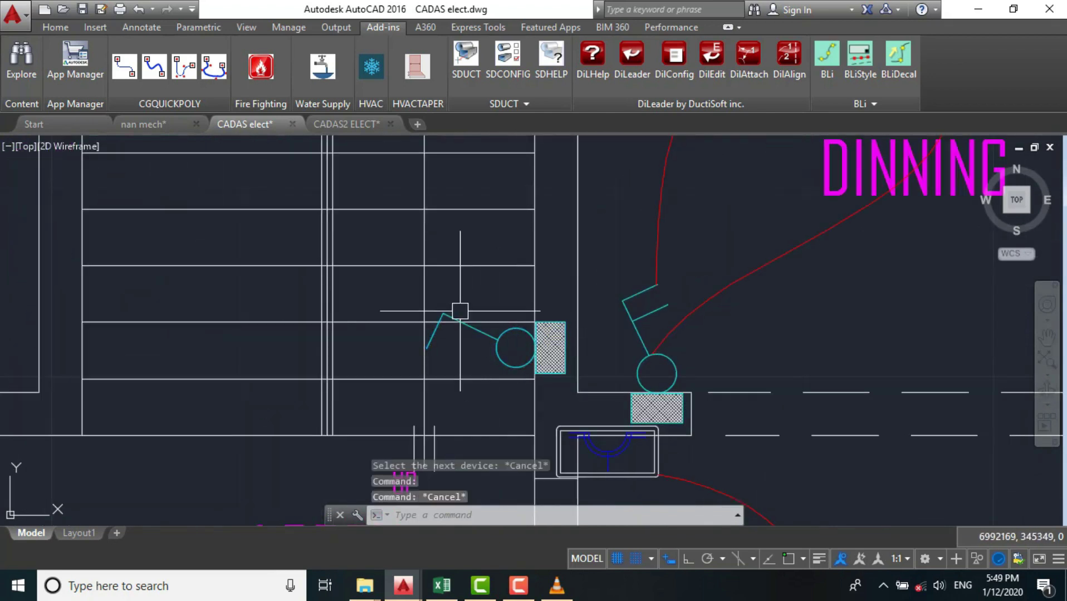
{"action": "scroll", "coordinate": [491, 350], "scroll_direction": "down", "scroll_amount": 3}
{"action": "scroll", "coordinate": [463, 351], "scroll_direction": "down", "scroll_amount": 2}
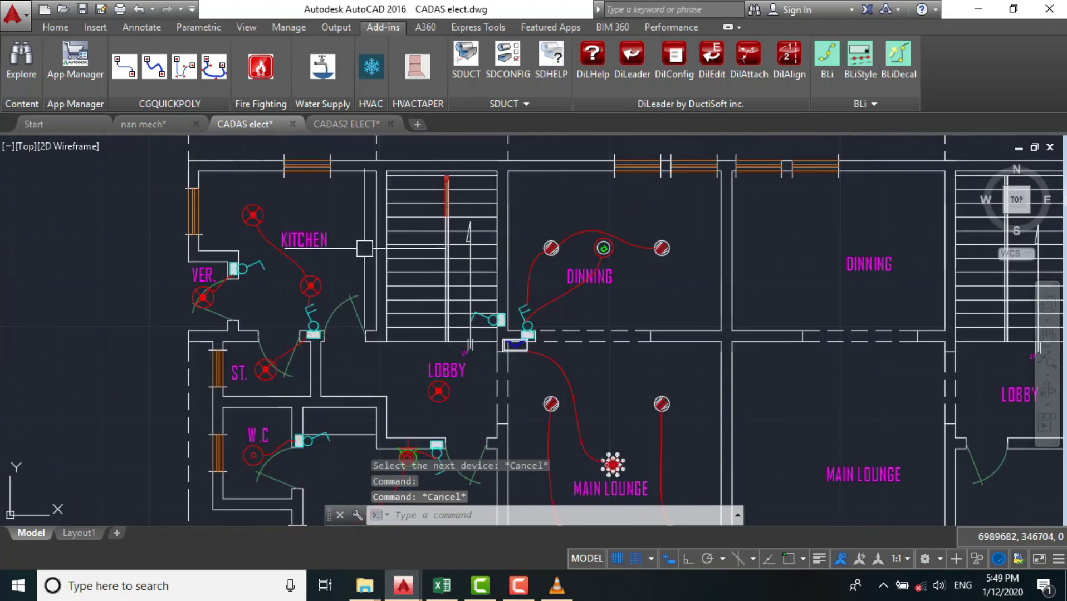
{"action": "scroll", "coordinate": [463, 399], "scroll_direction": "up", "scroll_amount": 2}
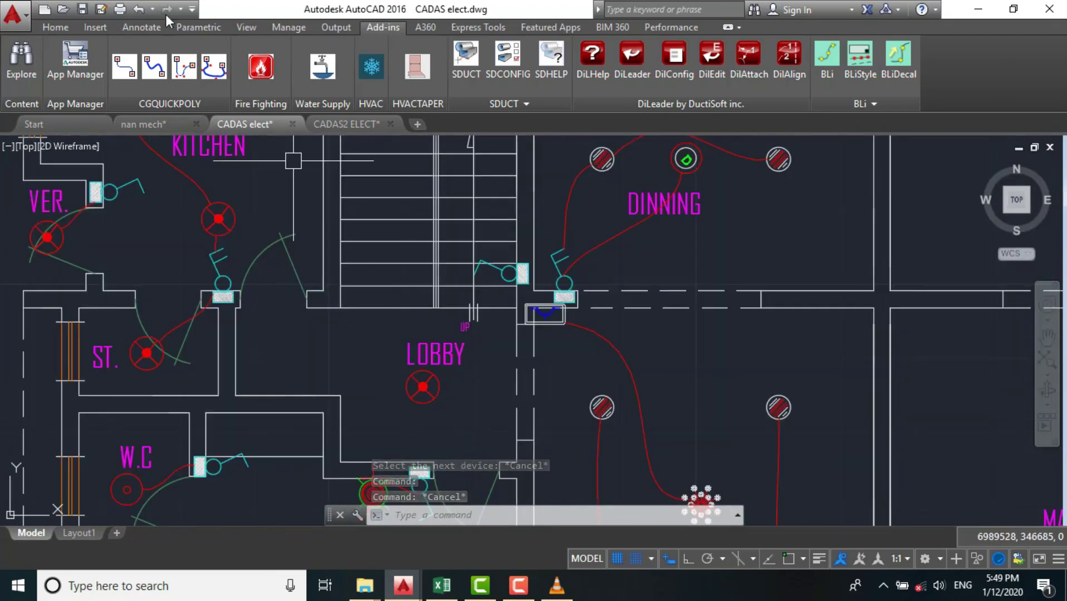
{"action": "left_click", "coordinate": [157, 72]}
{"action": "scroll", "coordinate": [492, 279], "scroll_direction": "up", "scroll_amount": 2}
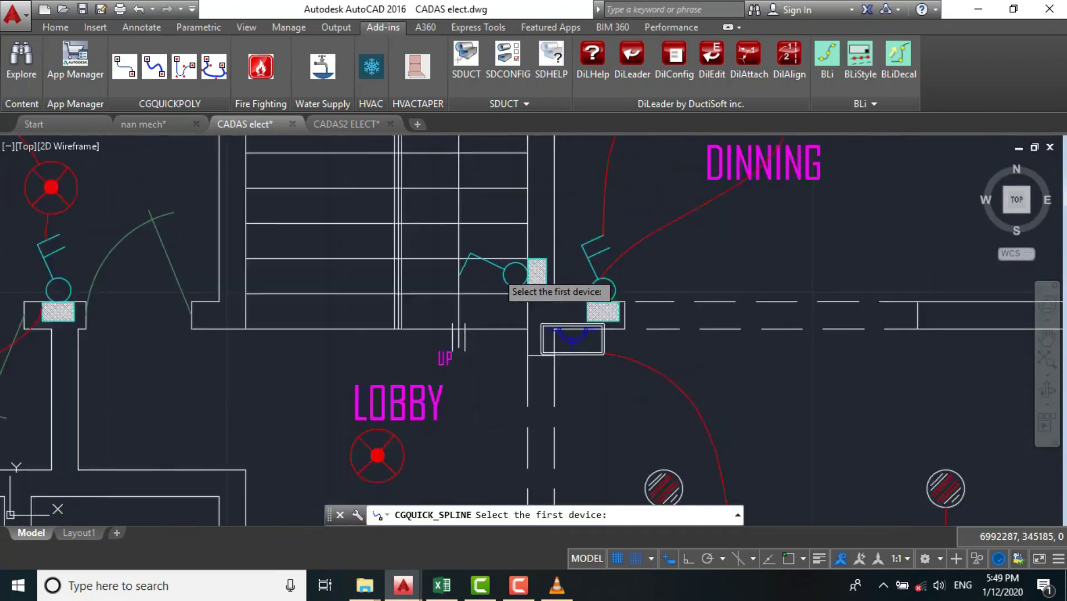
{"action": "scroll", "coordinate": [517, 273], "scroll_direction": "up", "scroll_amount": 2}
{"action": "left_click", "coordinate": [517, 262]}
{"action": "scroll", "coordinate": [517, 262], "scroll_direction": "down", "scroll_amount": 2}
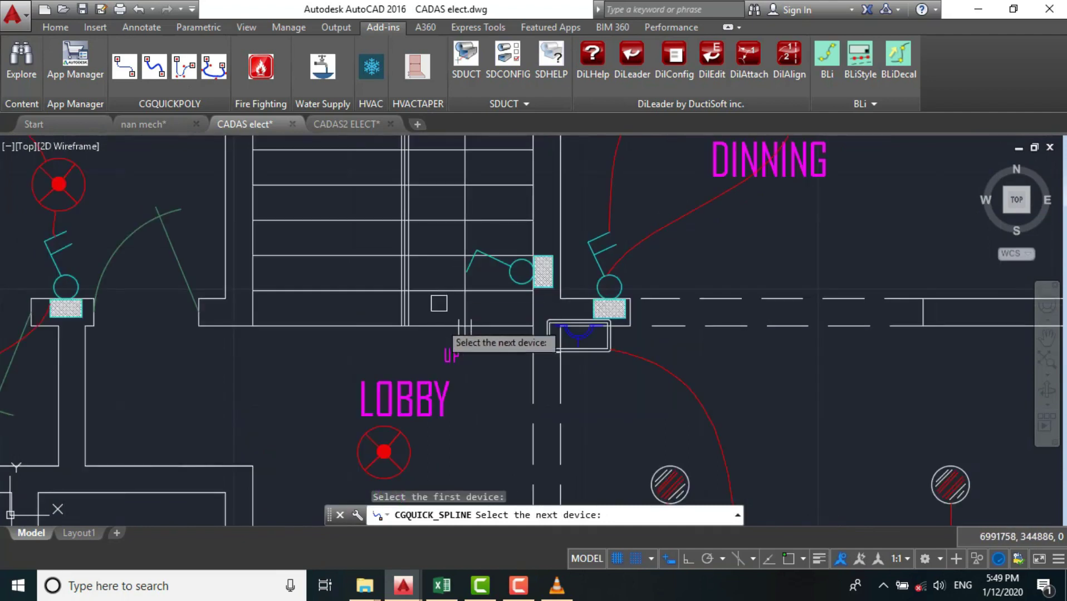
{"action": "key", "text": "Escape"}
{"action": "scroll", "coordinate": [541, 412], "scroll_direction": "down", "scroll_amount": 5}
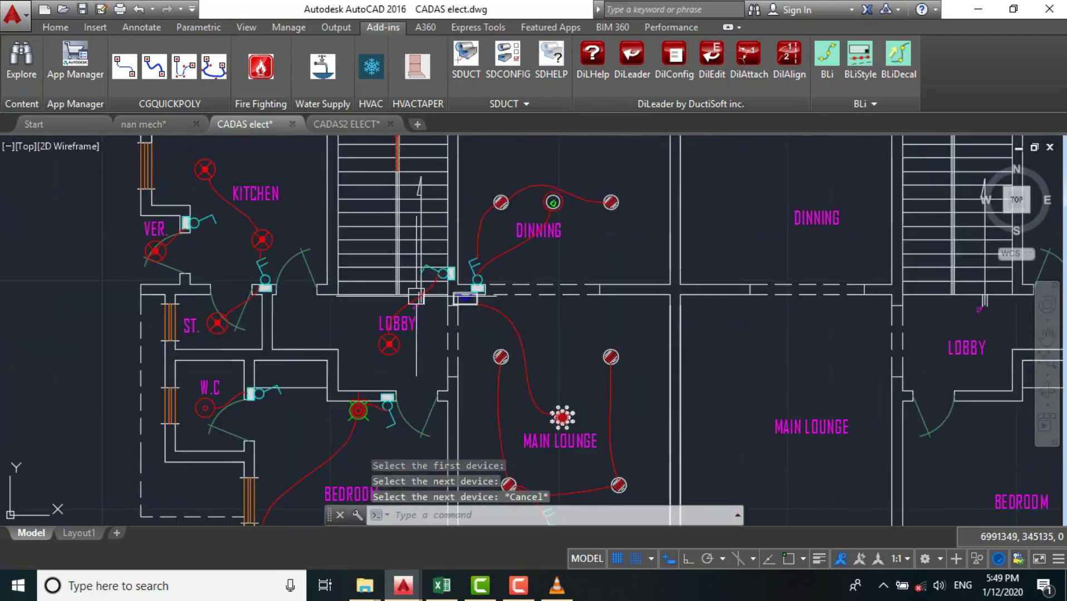
{"action": "scroll", "coordinate": [514, 394], "scroll_direction": "down", "scroll_amount": 2}
{"action": "scroll", "coordinate": [493, 295], "scroll_direction": "down", "scroll_amount": 2}
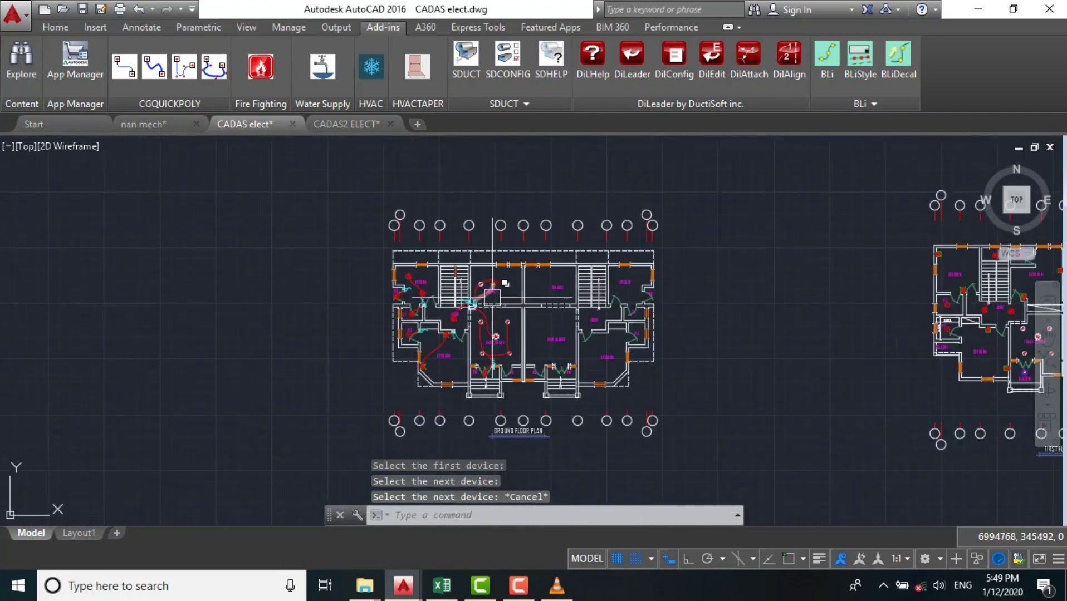
{"action": "scroll", "coordinate": [288, 281], "scroll_direction": "down", "scroll_amount": 2}
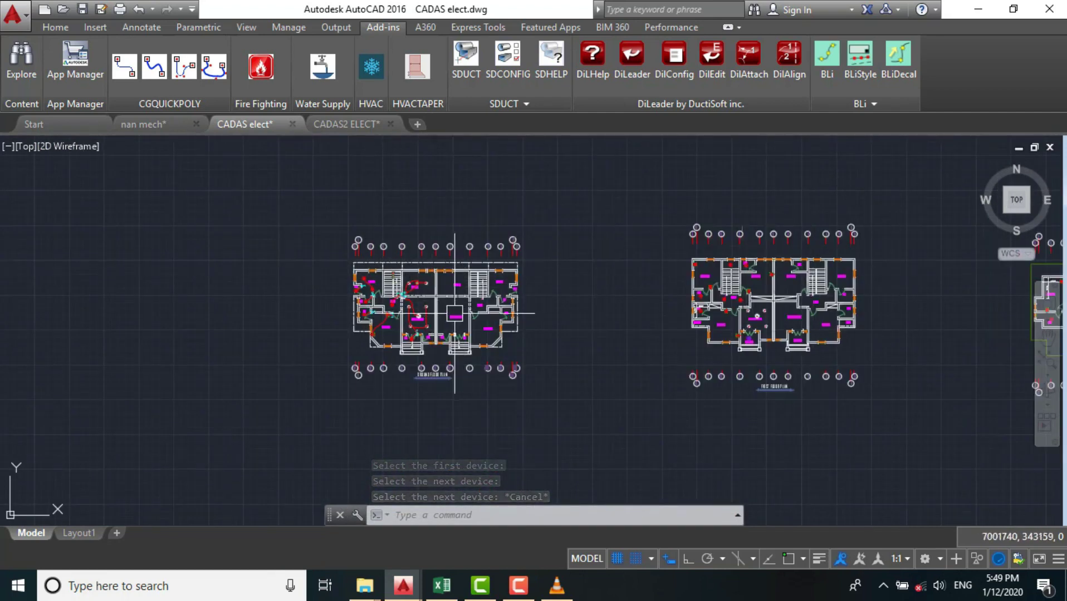